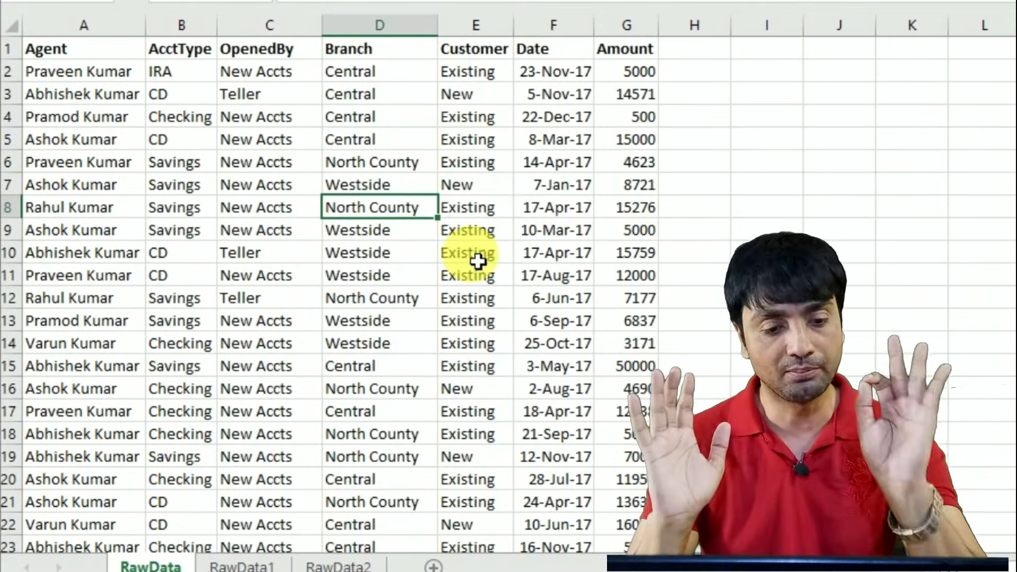
# Create a PivotTable from RawData!$A$1:$G$725 on the existing worksheet, placed at cell H4.
pyautogui.hotkey('alt', 'n')
pyautogui.press('v')
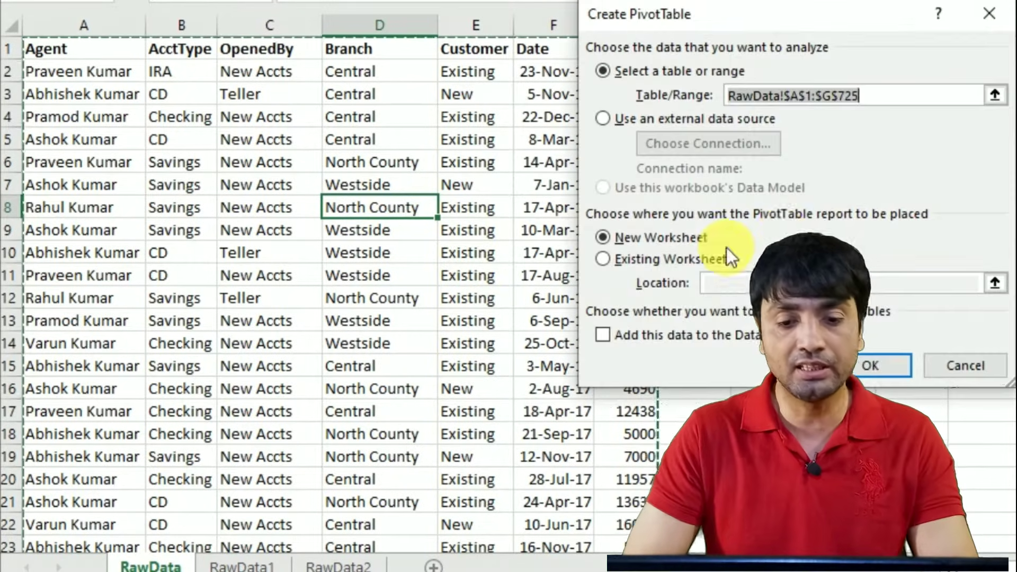
pyautogui.click(659, 262)
pyautogui.click(713, 278)
pyautogui.moveTo(785, 24); pyautogui.dragTo(436, 24)
pyautogui.click(727, 123)
pyautogui.click(525, 360)
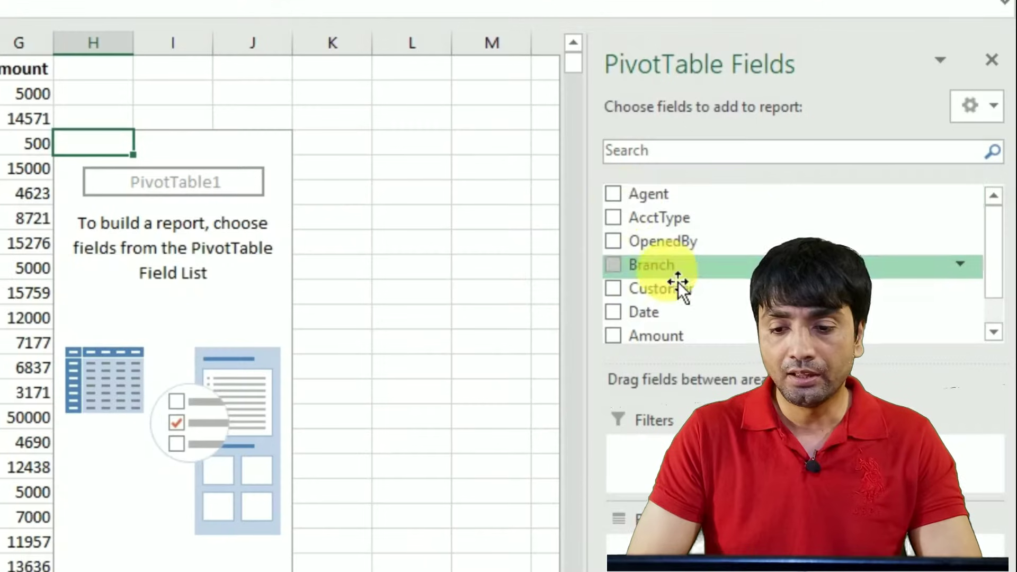
# Add Agent as the row field and Amount as the summed value in the PivotTable.
pyautogui.click(614, 194)
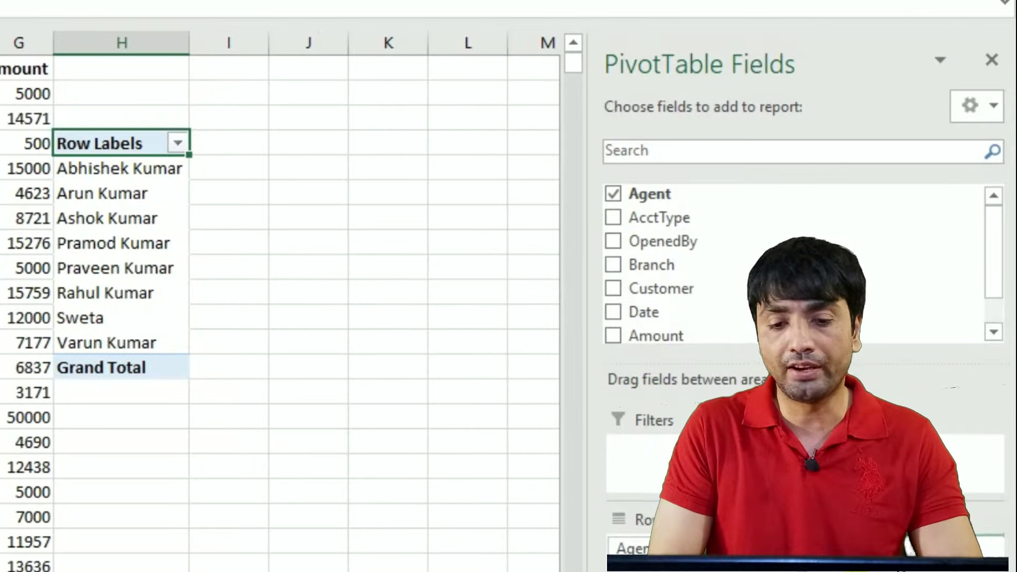
pyautogui.click(613, 336)
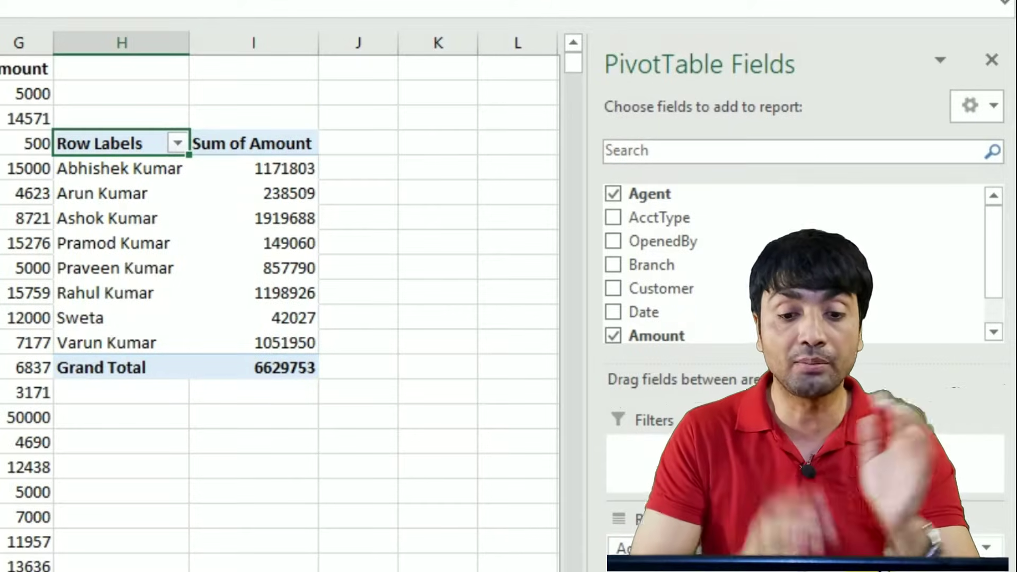
pyautogui.click(87, 73)
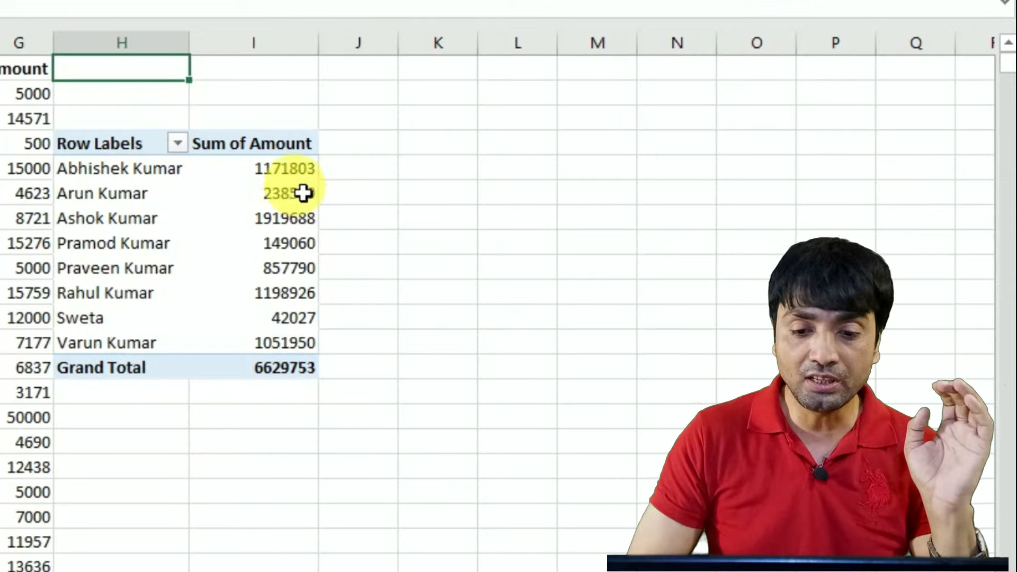
pyautogui.click(287, 172)
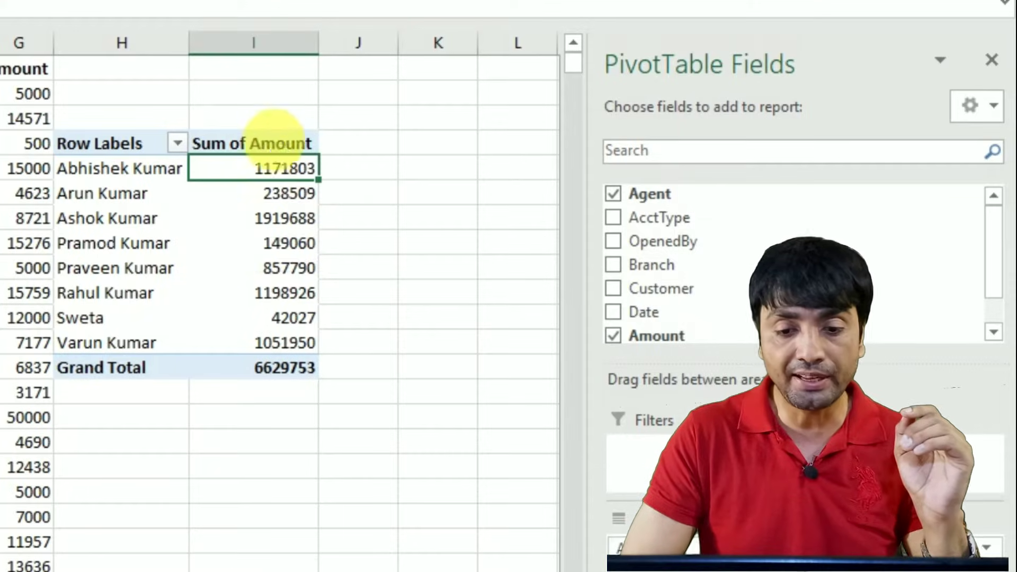
pyautogui.click(279, 152)
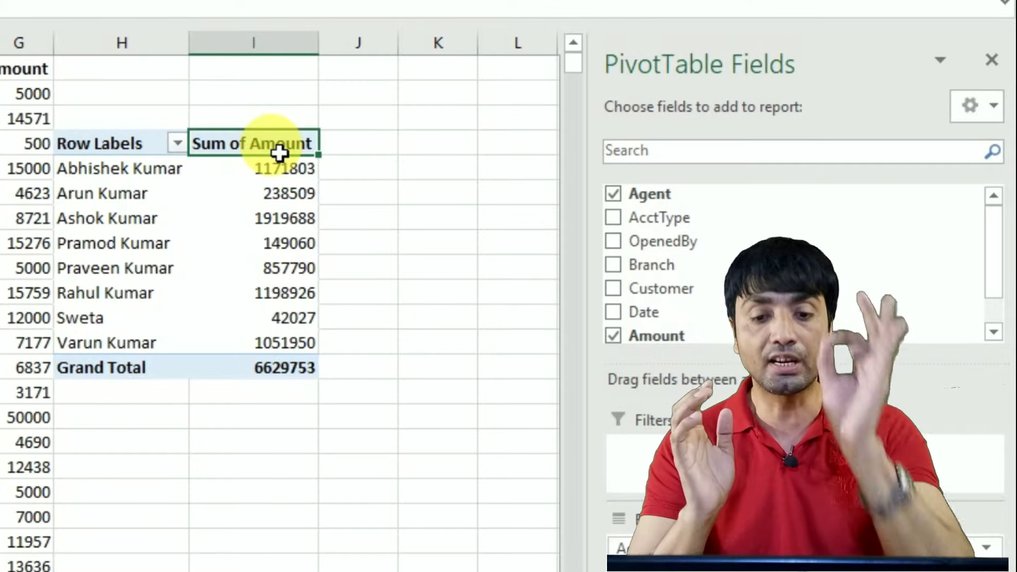
pyautogui.click(127, 147)
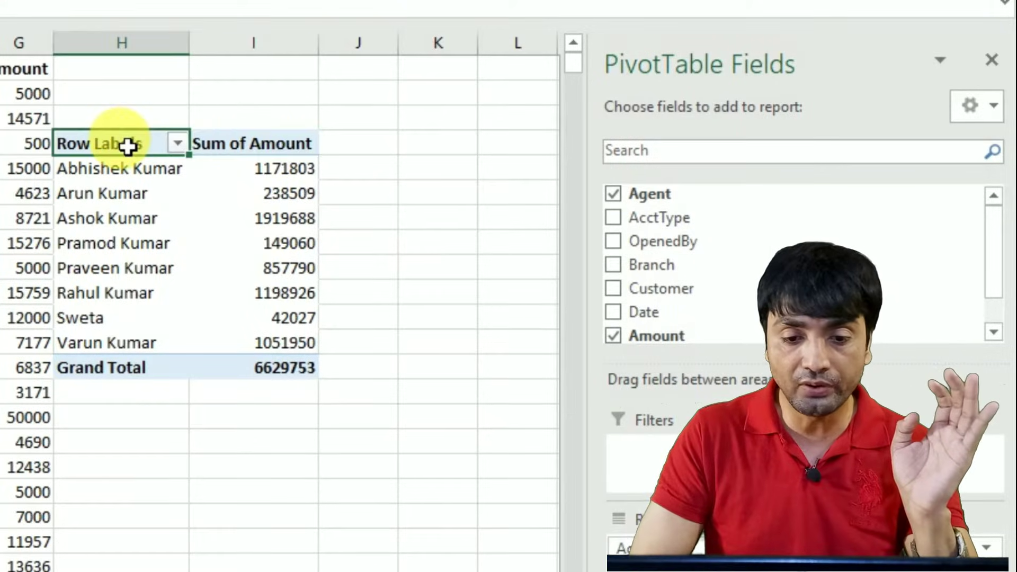
# Start a new calculated field for the PivotTable and name it Incentive.
pyautogui.click(269, 153)
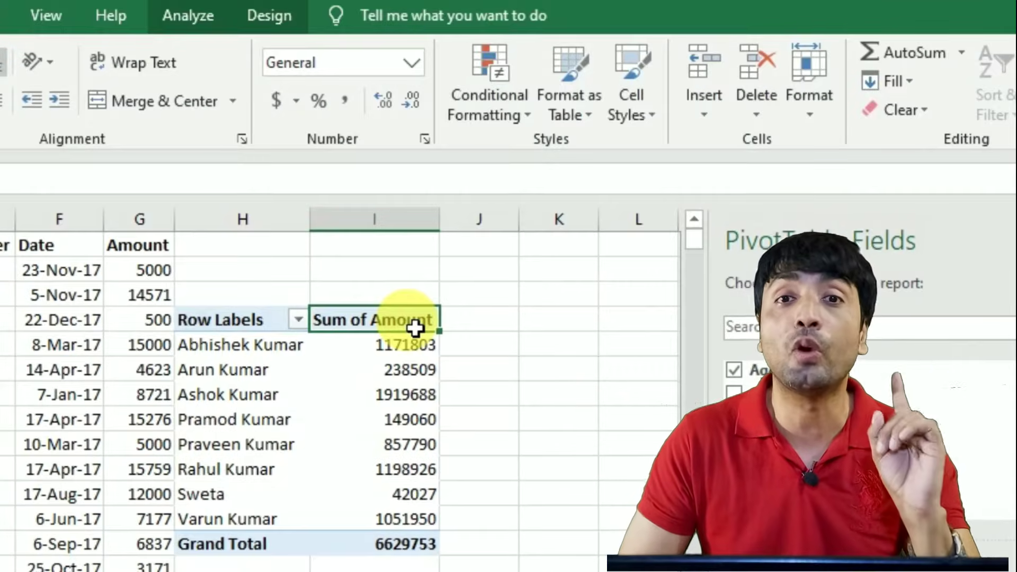
pyautogui.click(205, 22)
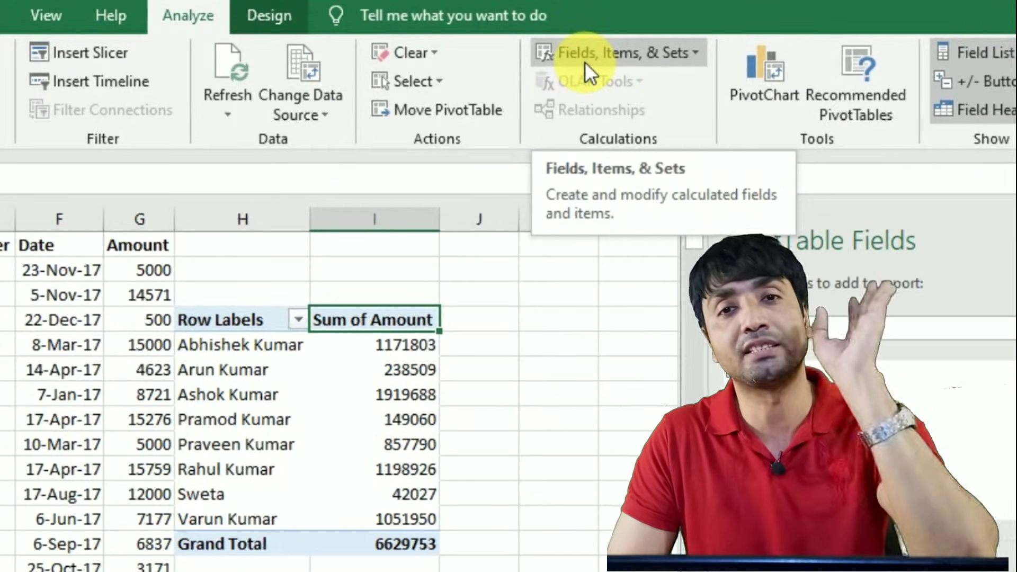
pyautogui.click(696, 53)
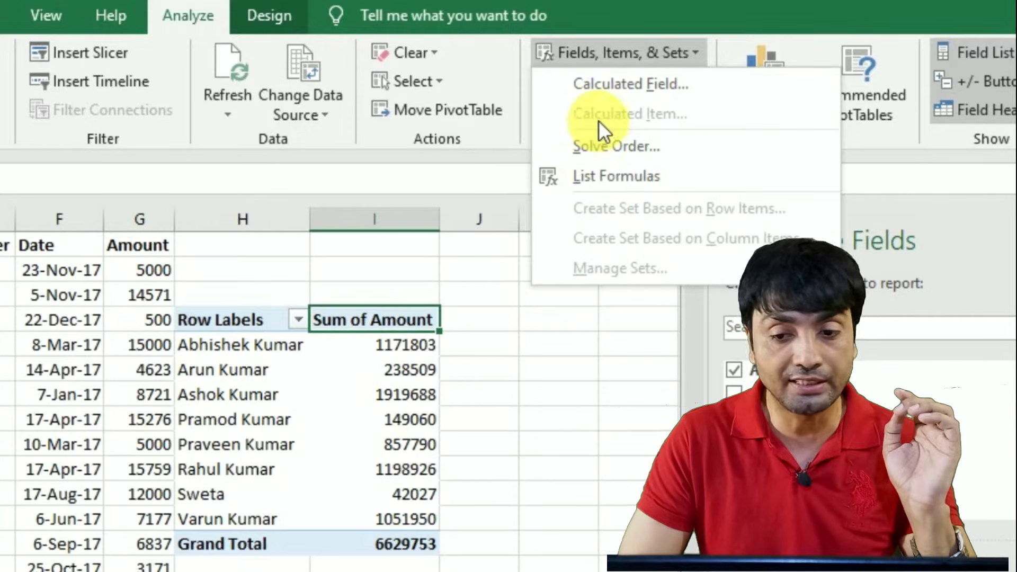
pyautogui.click(614, 89)
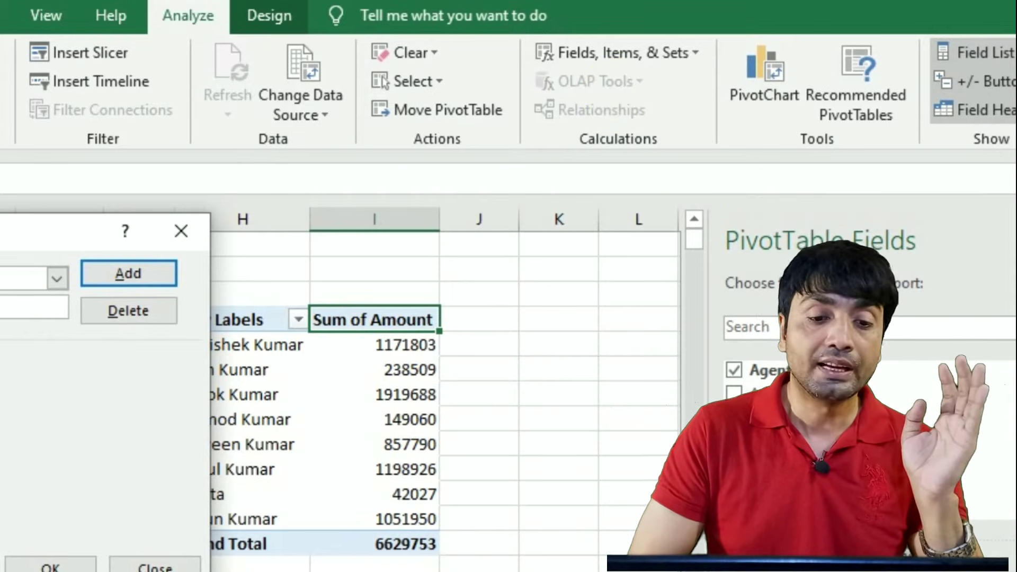
pyautogui.moveTo(14, 233); pyautogui.dragTo(236, 23)
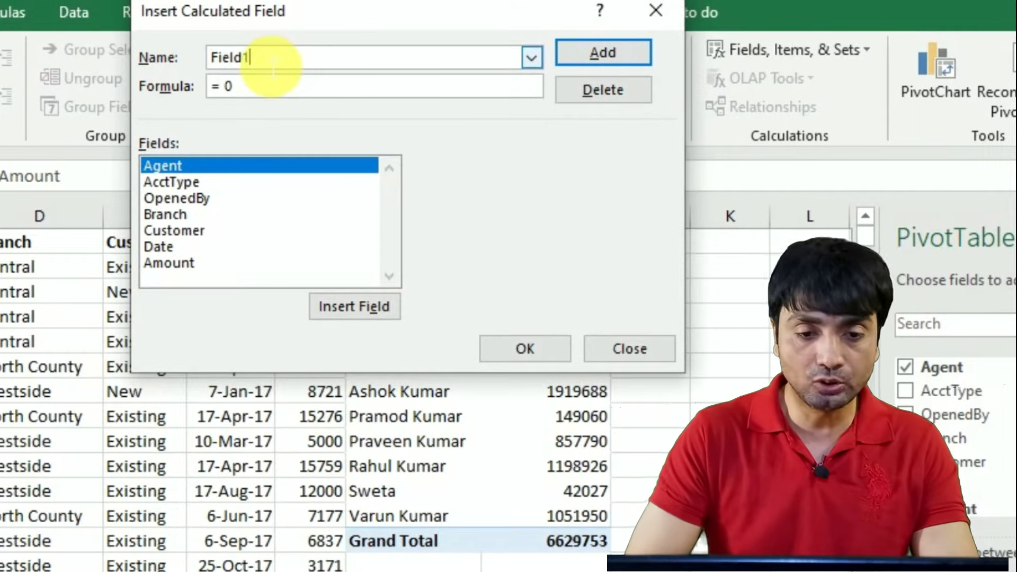
pyautogui.press('BackSpace')
pyautogui.press('BackSpace')
pyautogui.press('BackSpace')
pyautogui.write('Incentive')
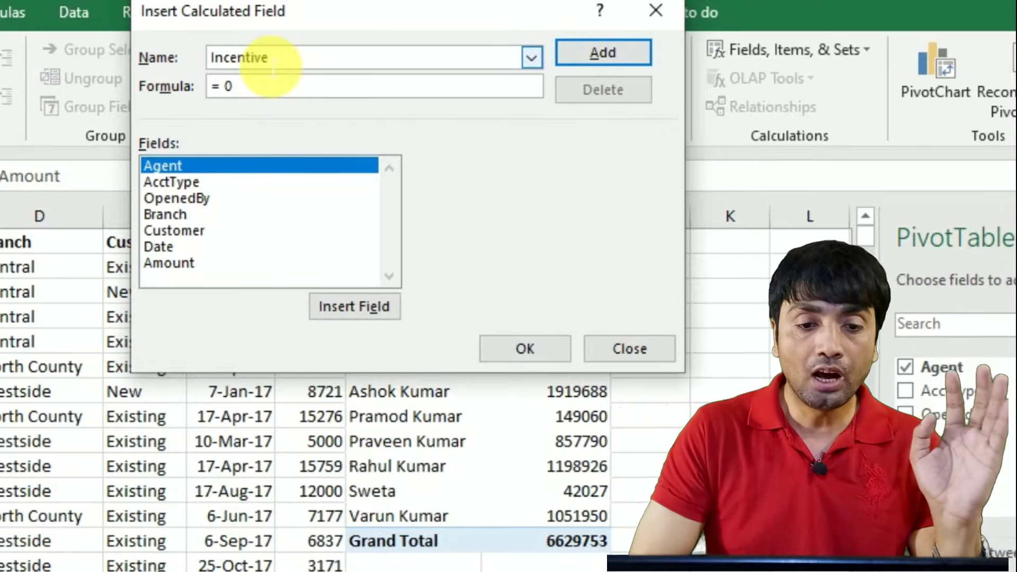
# Set the Incentive formula to = Amount*5% and add the field to the PivotTable.
pyautogui.click(256, 87)
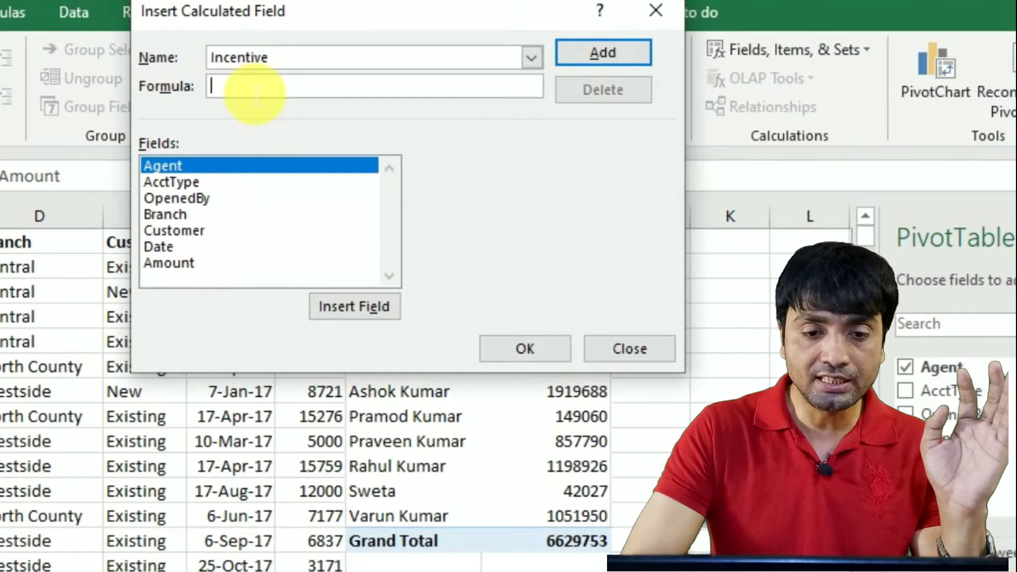
pyautogui.write('=')
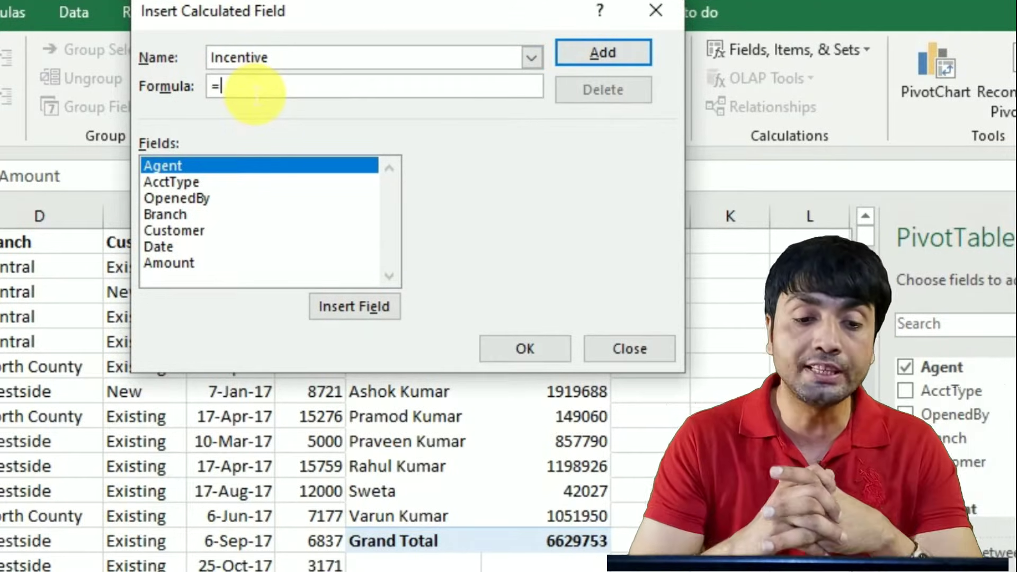
pyautogui.click(170, 262)
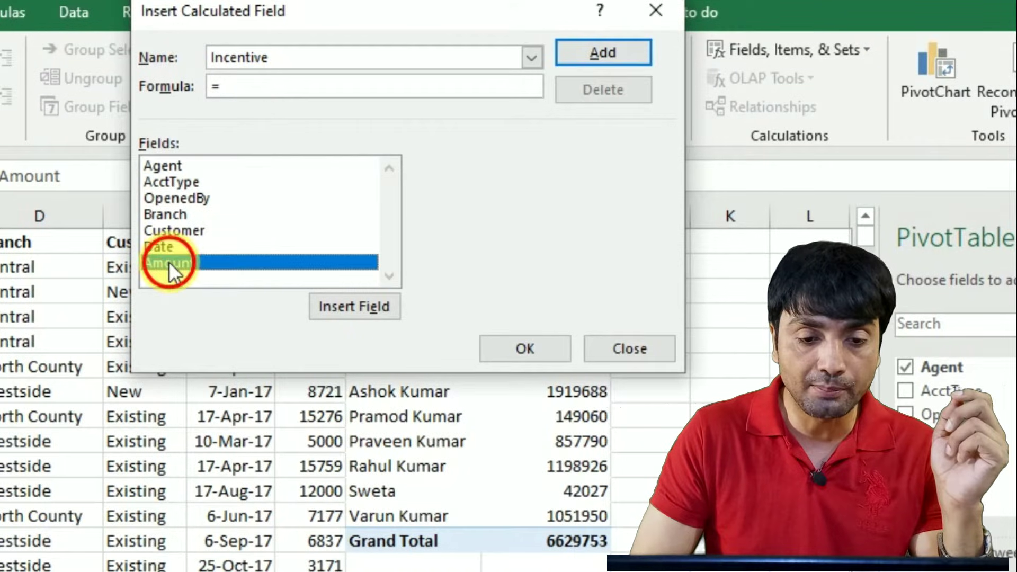
pyautogui.click(359, 305)
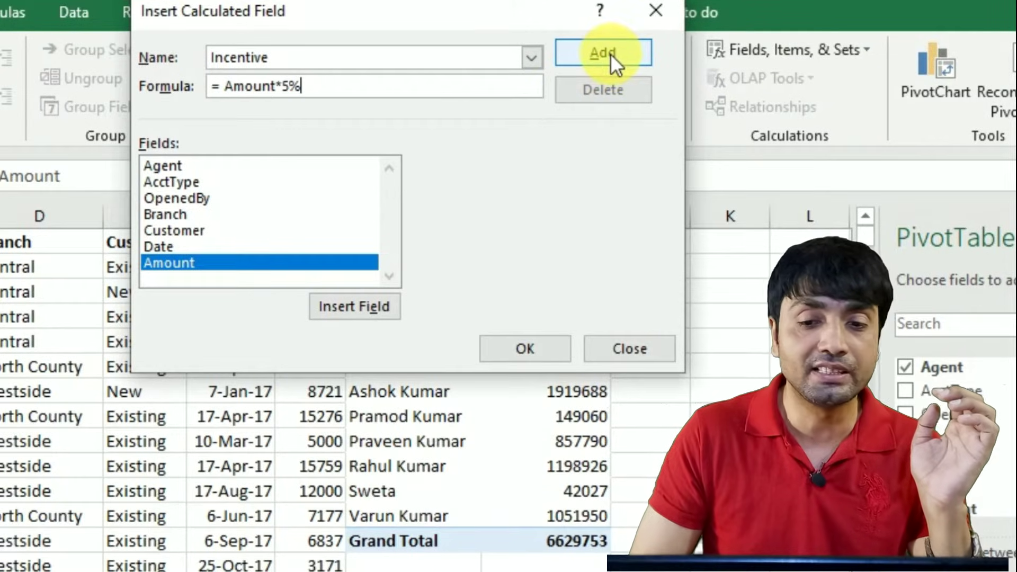
pyautogui.click(610, 53)
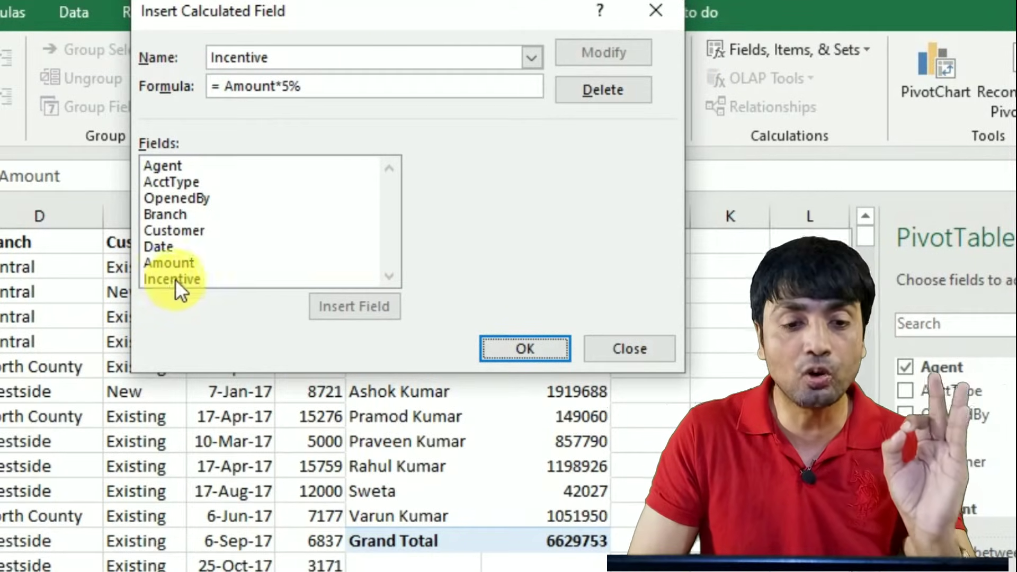
pyautogui.moveTo(351, 23); pyautogui.dragTo(587, 0)
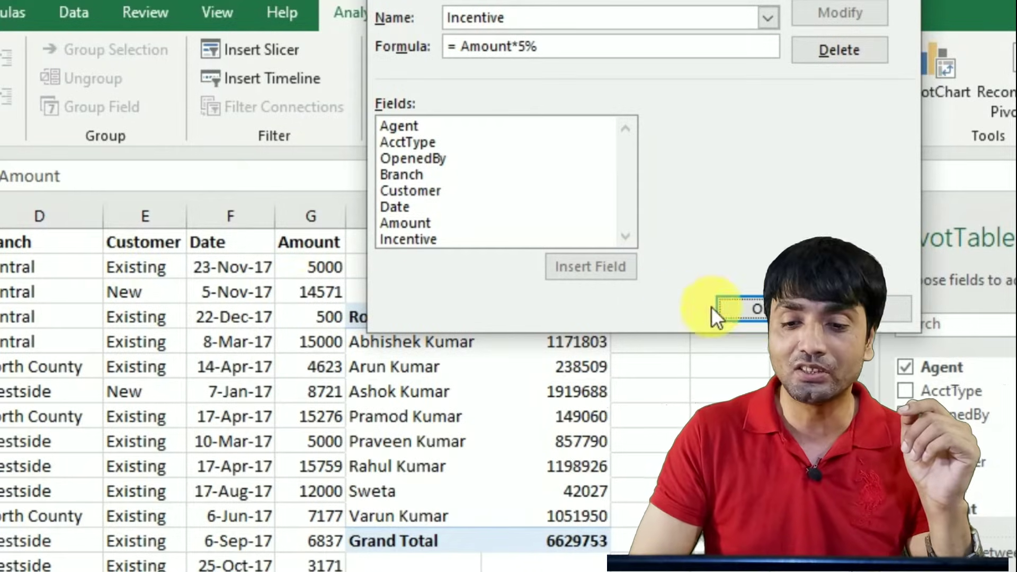
pyautogui.click(755, 309)
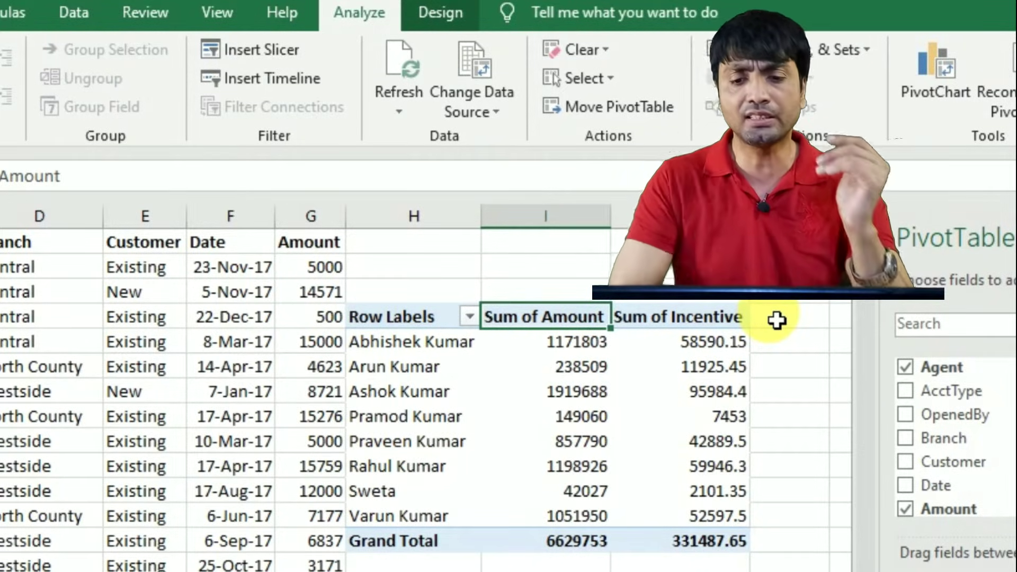
# Start a second calculated field for the PivotTable and name it NetSalary.
pyautogui.click(718, 327)
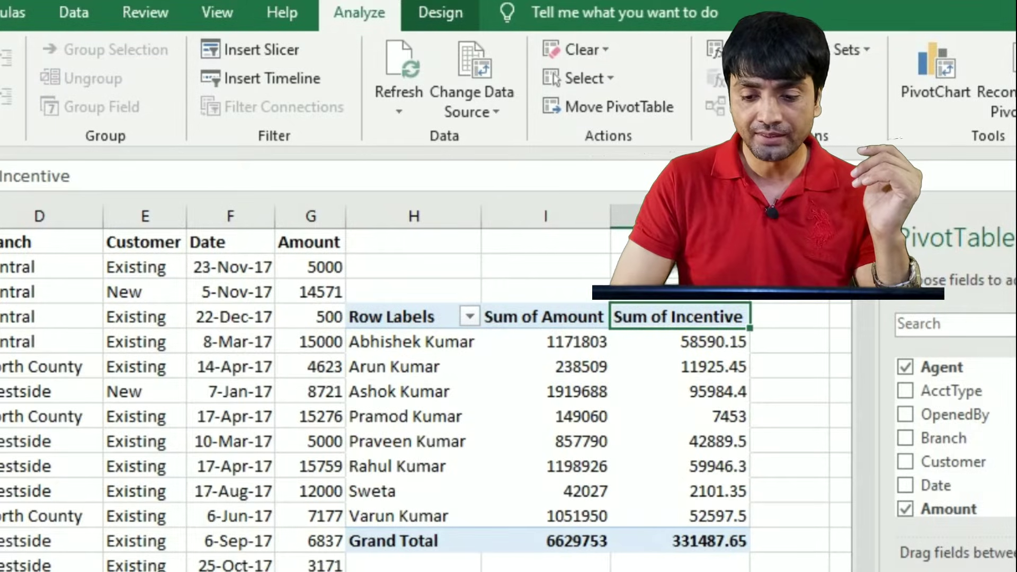
pyautogui.hscroll(3, 719, 474)
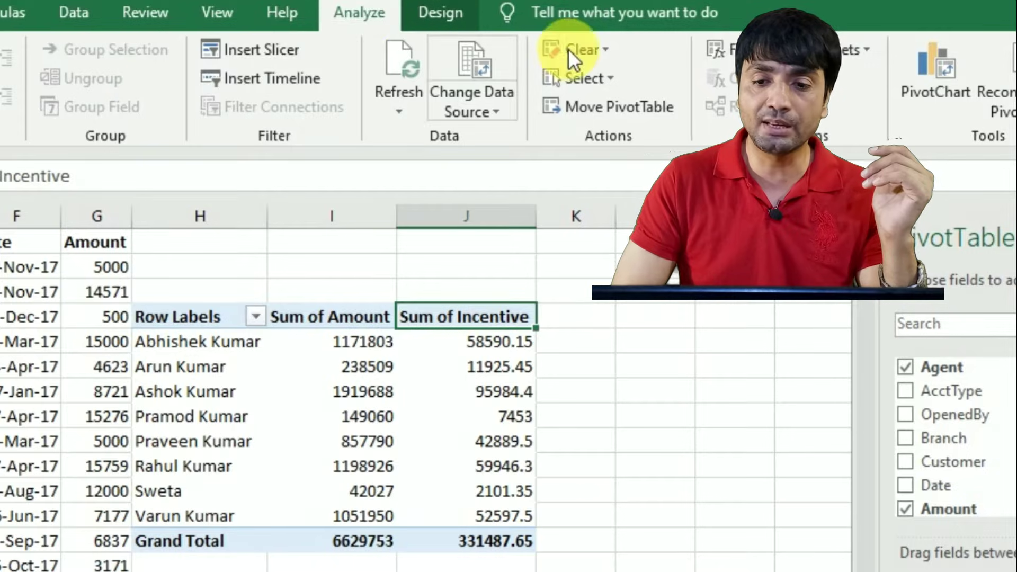
pyautogui.click(858, 50)
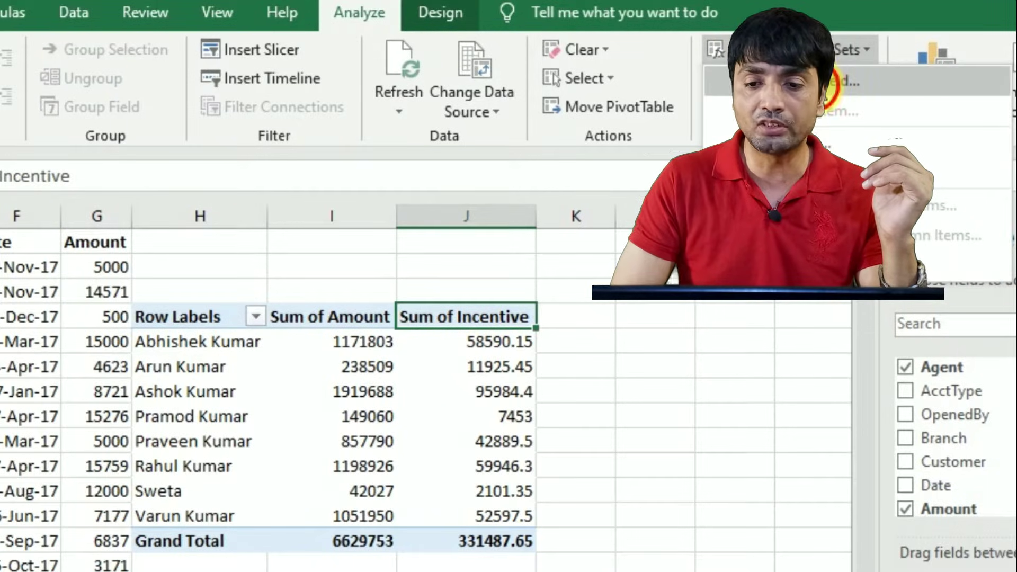
pyautogui.click(837, 81)
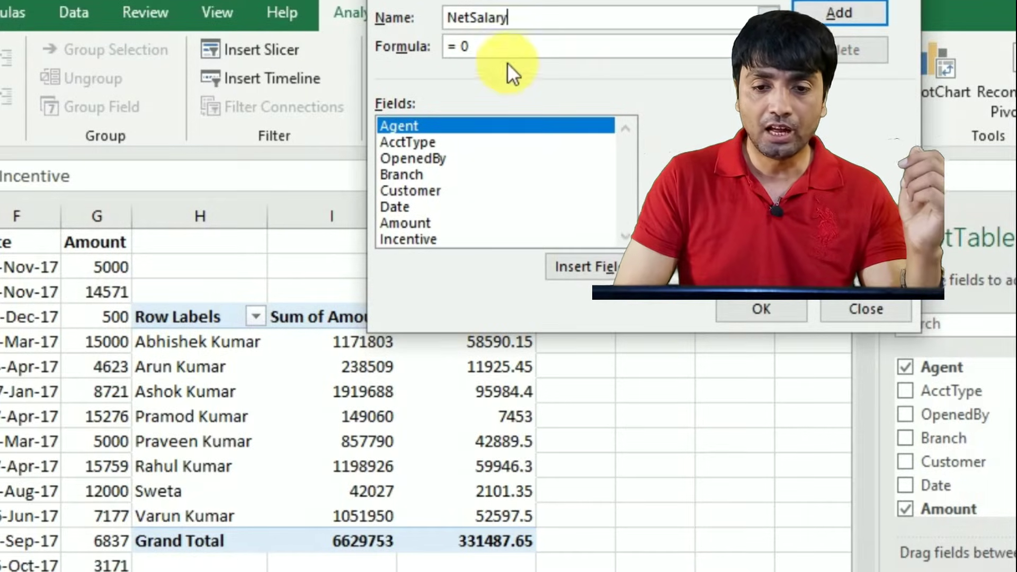
# Set the NetSalary formula to = Amount+ Incentive, using the listed Amount and Incentive fields.
pyautogui.click(506, 56)
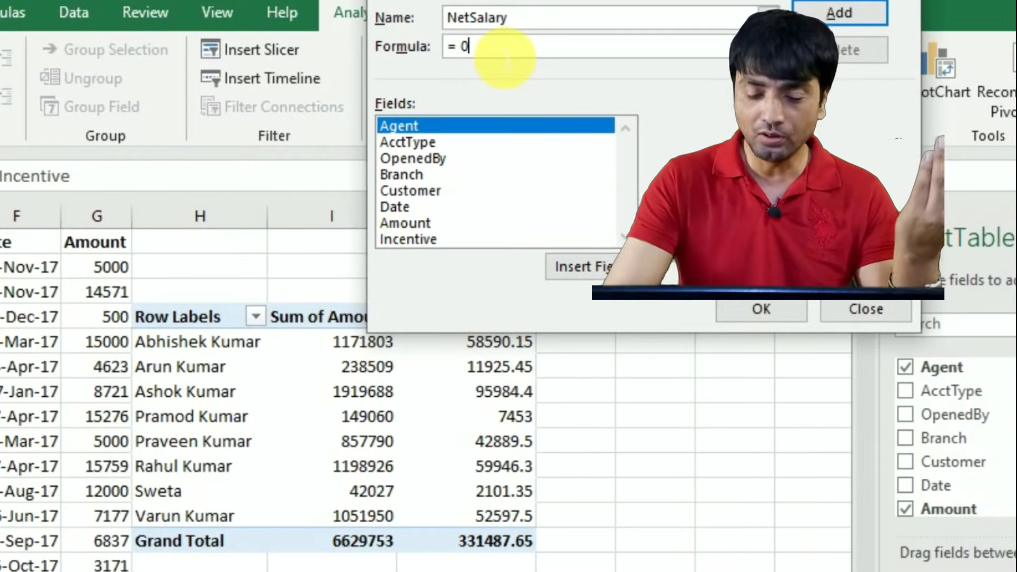
pyautogui.press('BackSpace')
pyautogui.press('BackSpace')
pyautogui.press('BackSpace')
pyautogui.write('=')
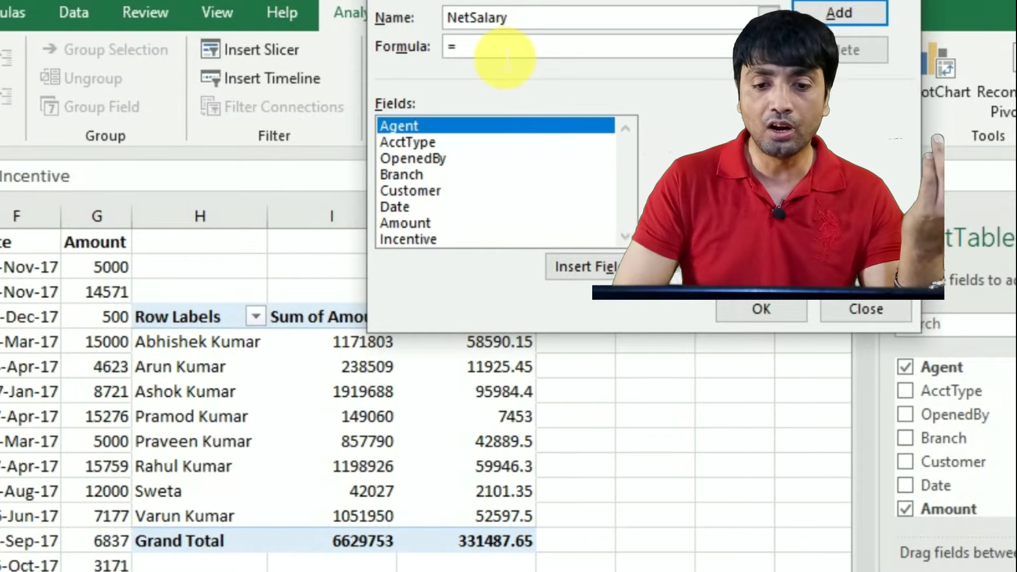
pyautogui.doubleClick(402, 221)
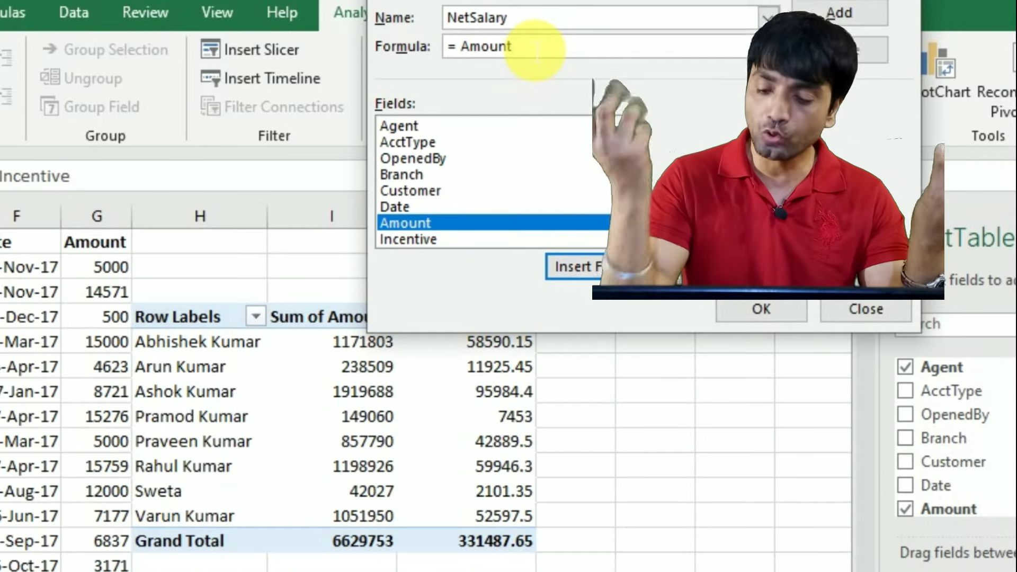
pyautogui.write('+')
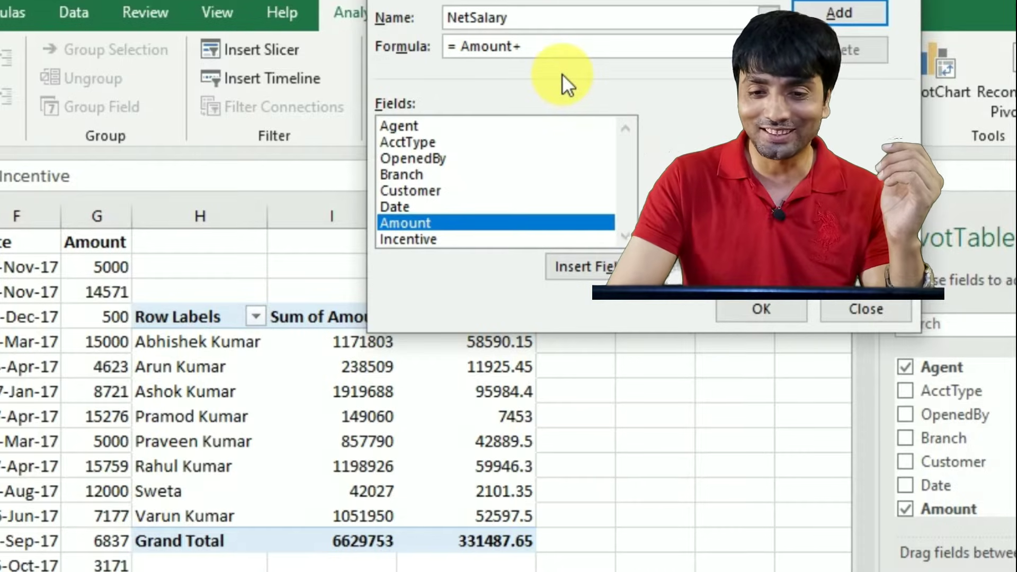
pyautogui.click(416, 239)
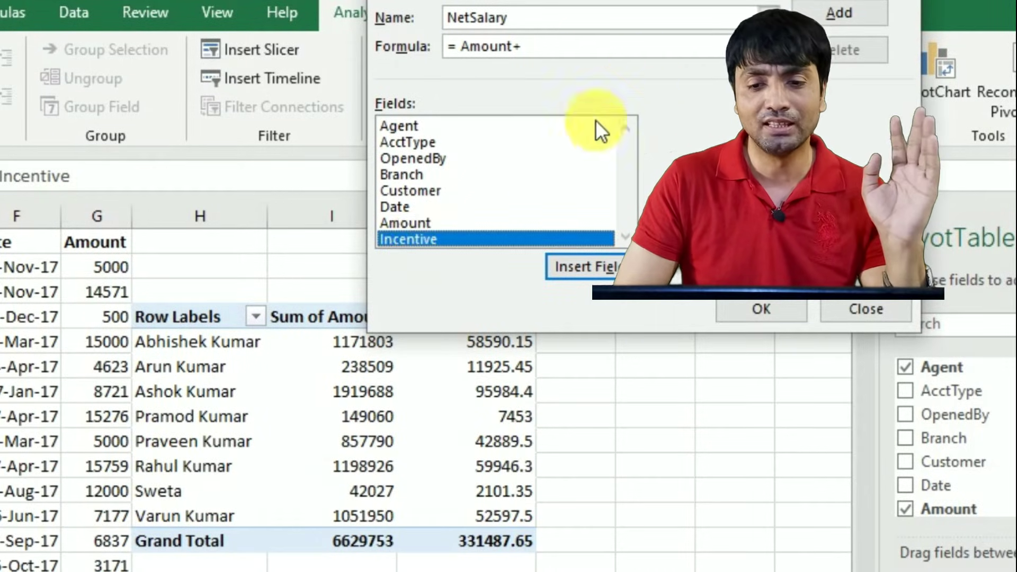
pyautogui.click(579, 265)
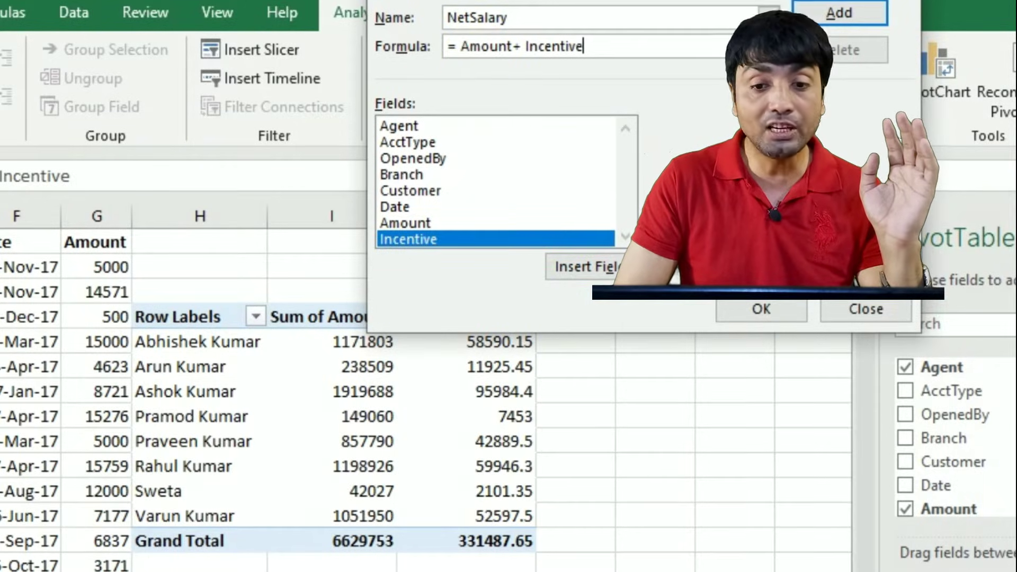
# Add the NetSalary field to the field list and apply it to the PivotTable.
pyautogui.moveTo(588, 0); pyautogui.dragTo(403, 1)
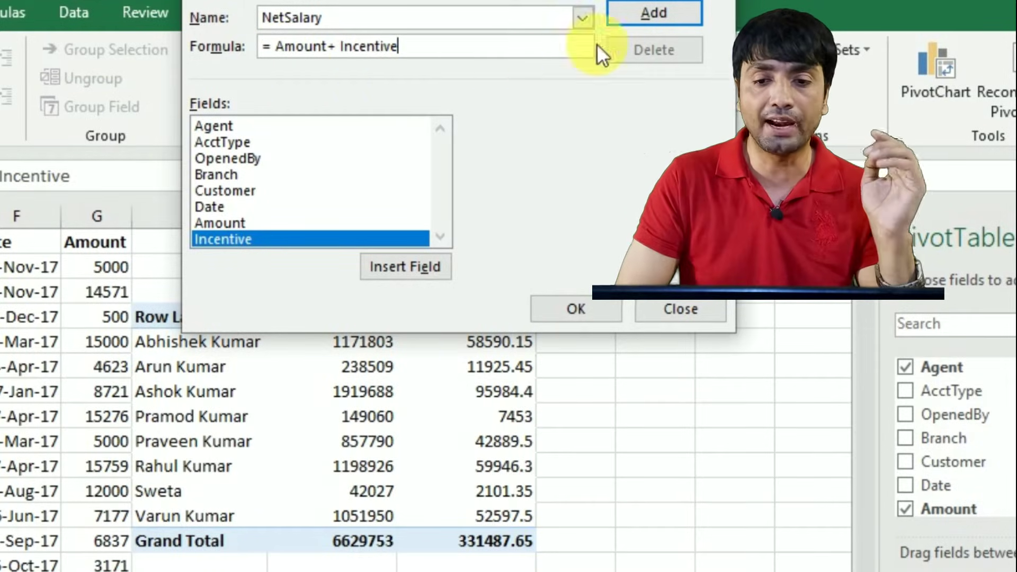
pyautogui.click(649, 13)
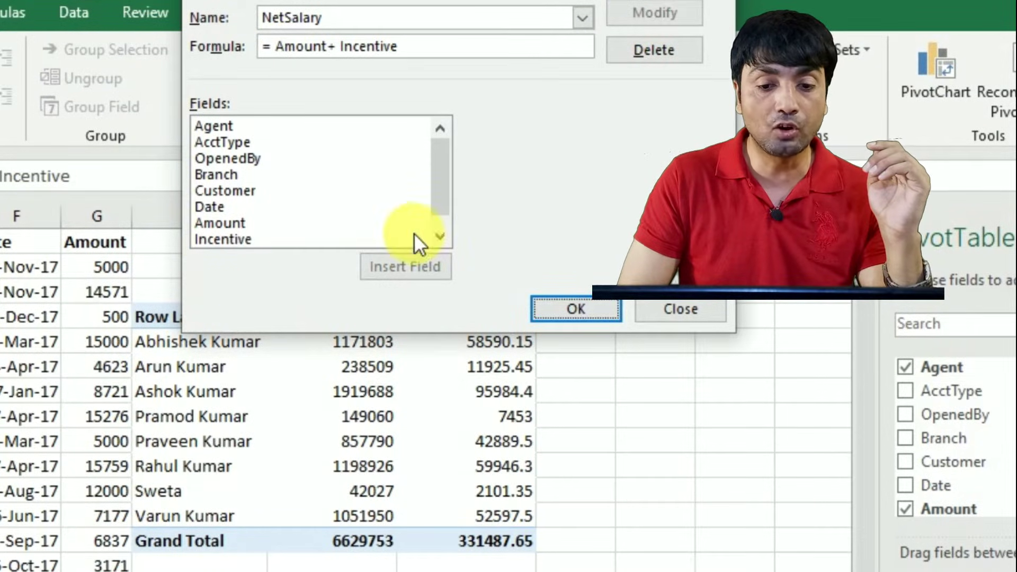
pyautogui.click(440, 235)
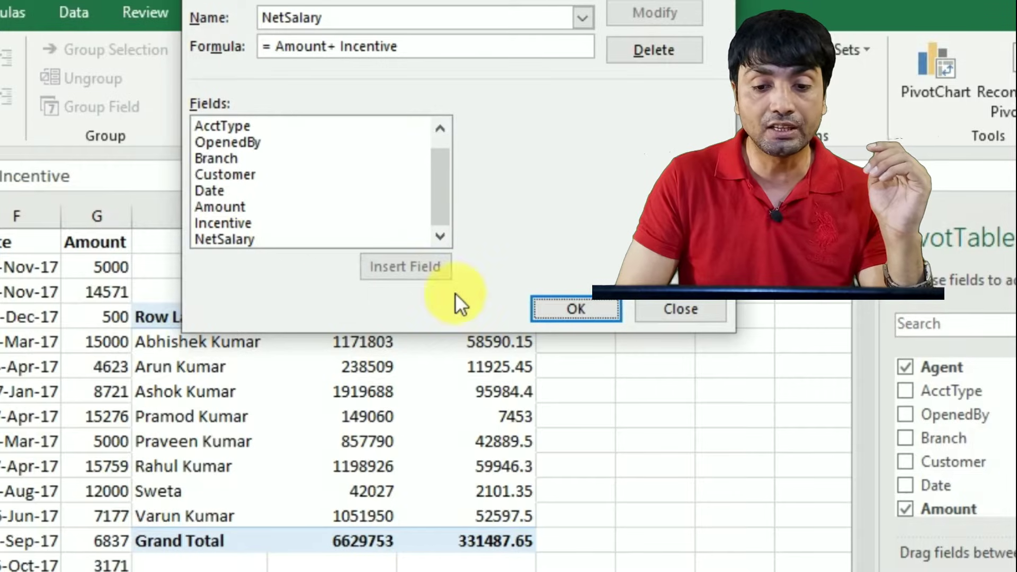
pyautogui.click(557, 307)
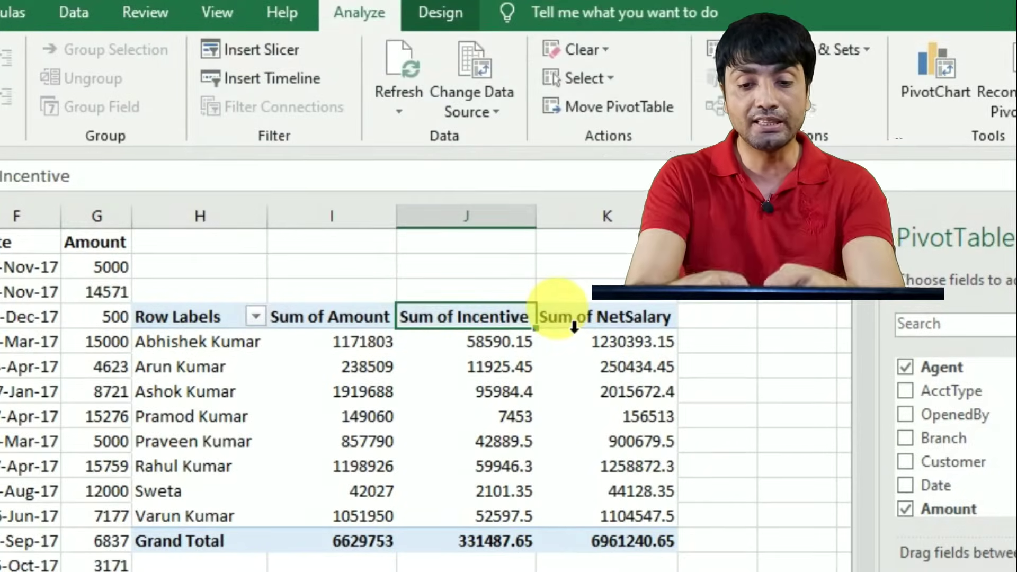
# Remove the NetSalary and Incentive calculated fields from the PivotTable and add both back.
pyautogui.click(617, 349)
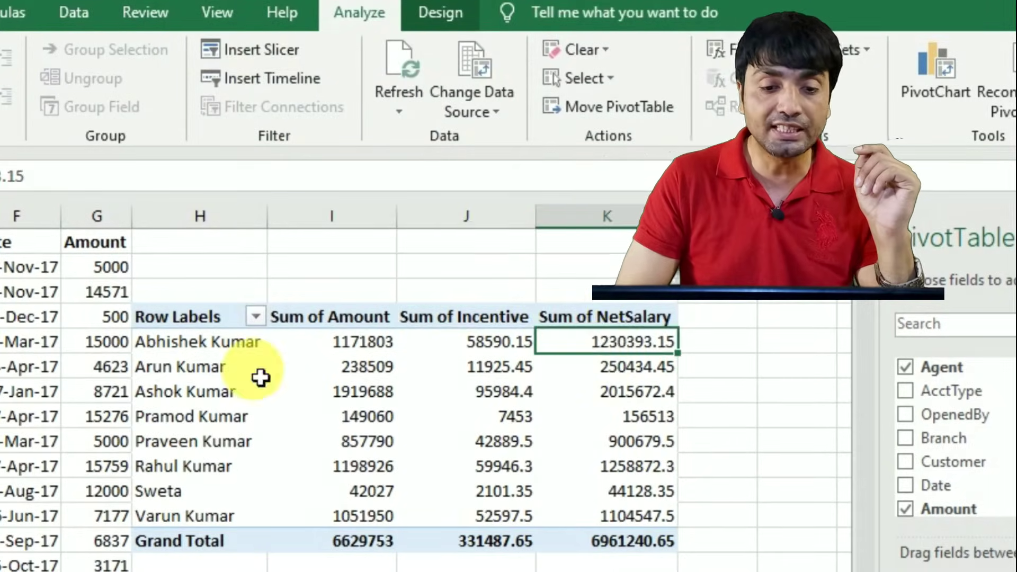
pyautogui.click(11, 392)
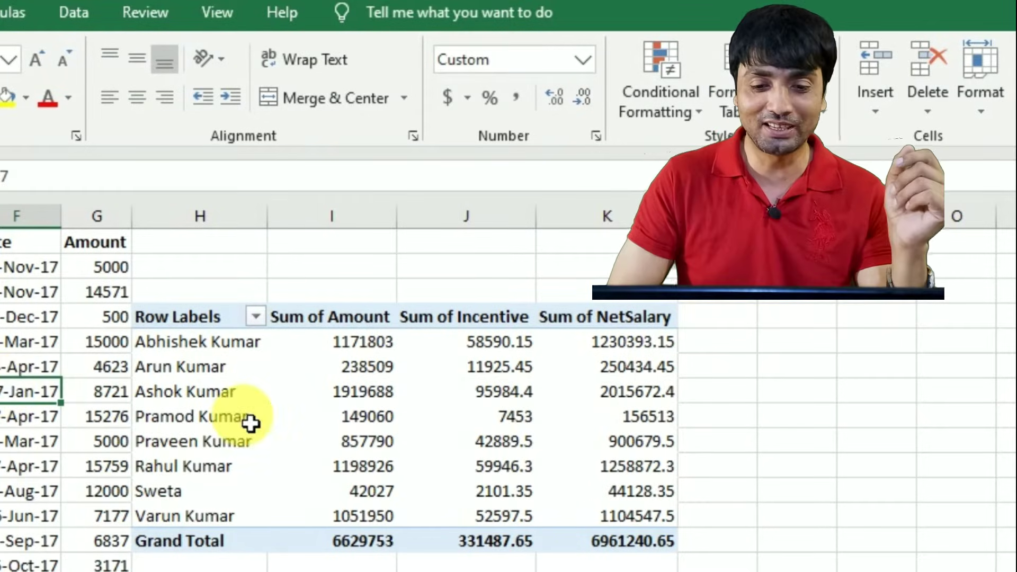
pyautogui.click(461, 368)
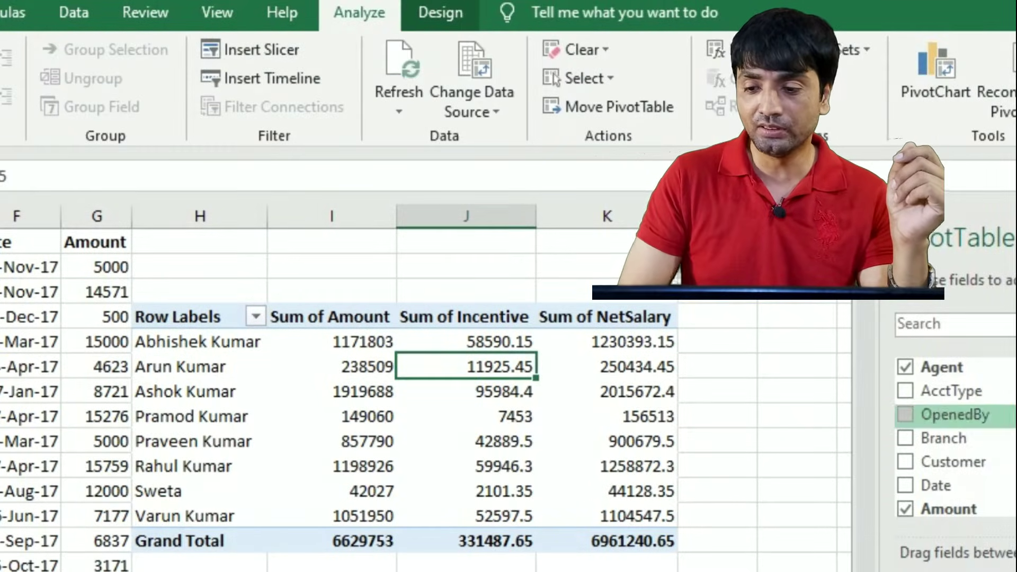
pyautogui.scroll(-2, 949, 435)
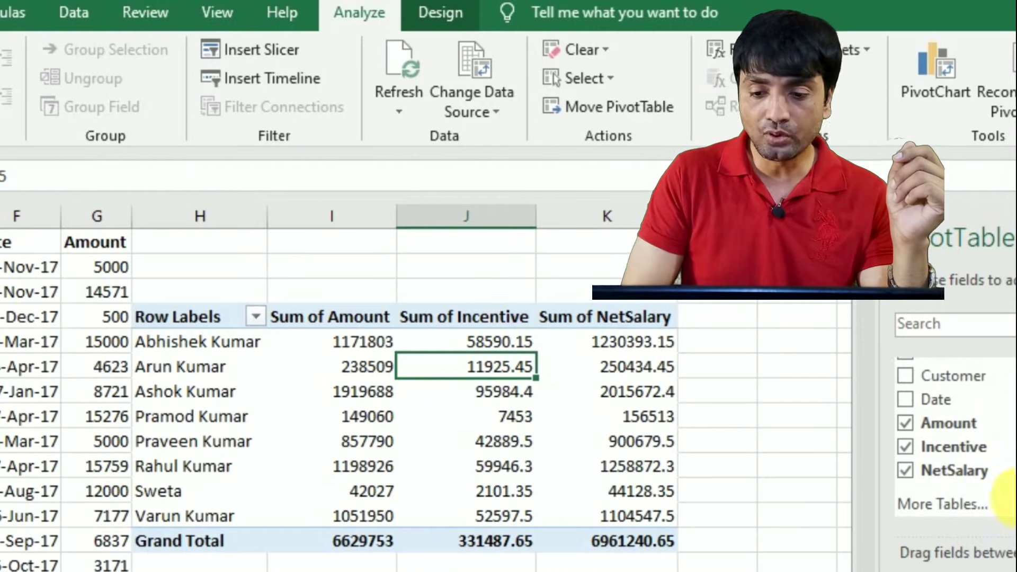
pyautogui.click(913, 478)
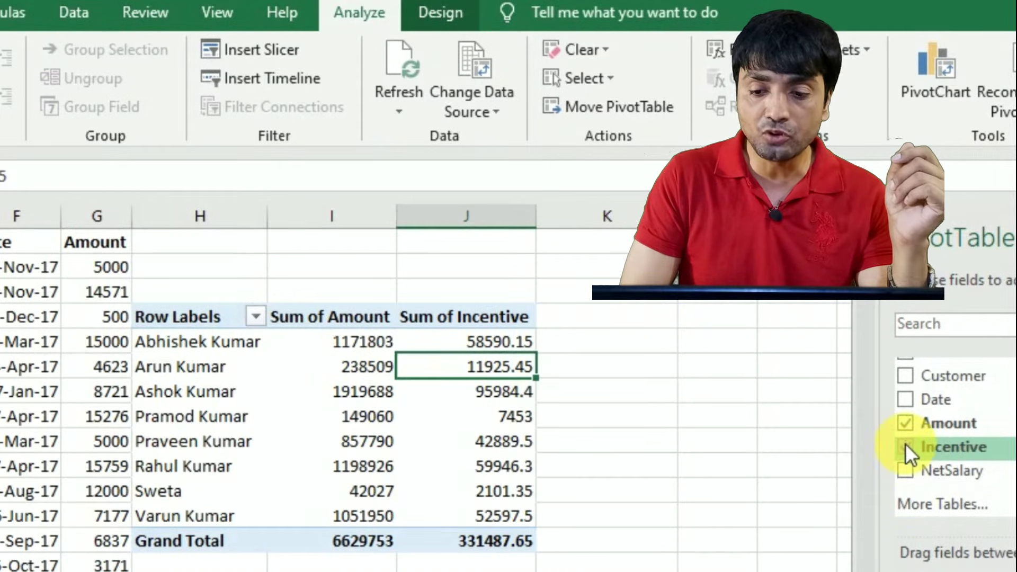
pyautogui.click(905, 445)
pyautogui.click(904, 471)
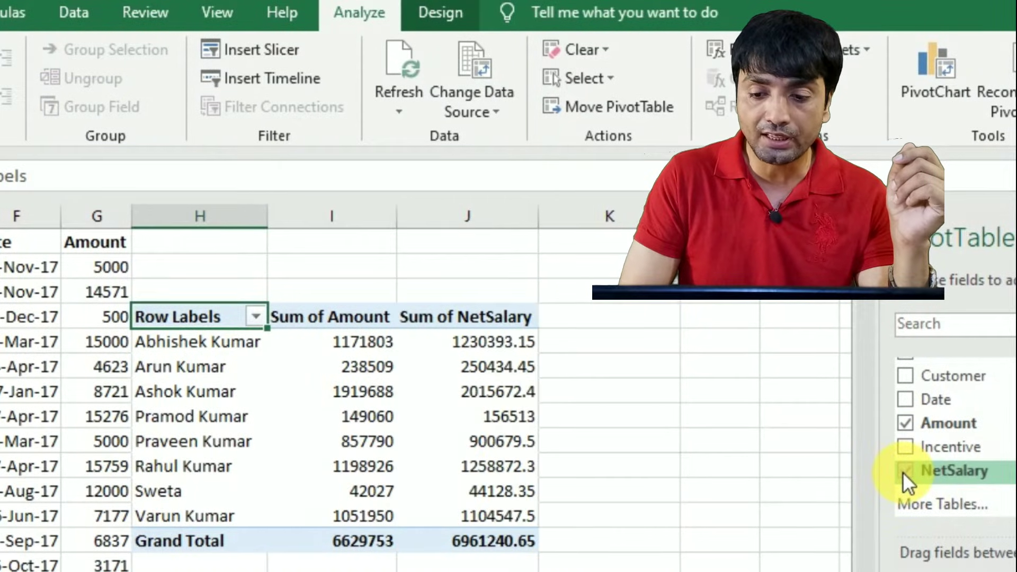
pyautogui.click(905, 445)
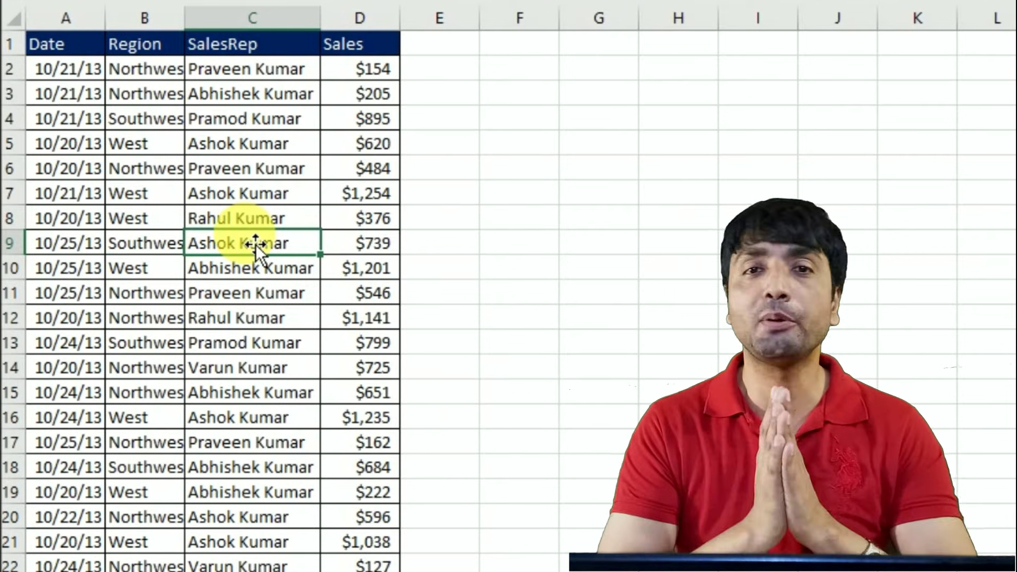
# Create a PivotTable from the sales data at cell F3 of the existing worksheet, summing Sales by Region.
pyautogui.hotkey('alt', 'n')
pyautogui.press('v')
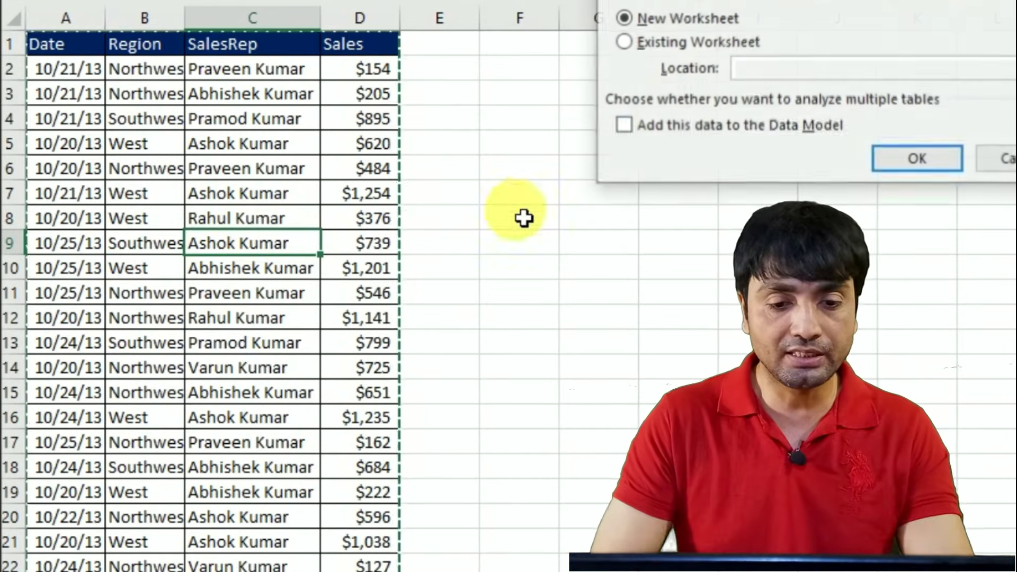
pyautogui.click(702, 39)
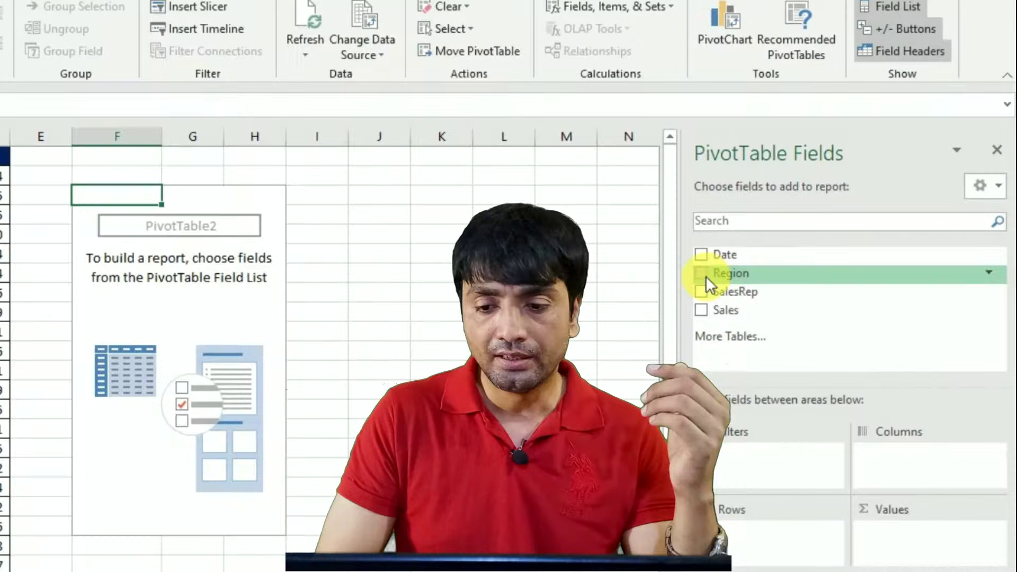
pyautogui.click(702, 273)
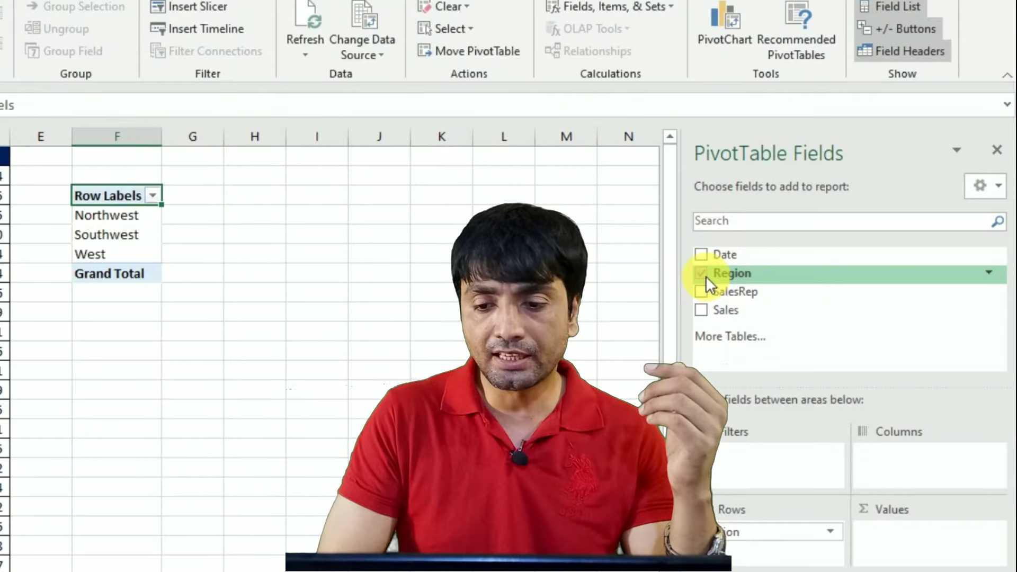
pyautogui.click(702, 314)
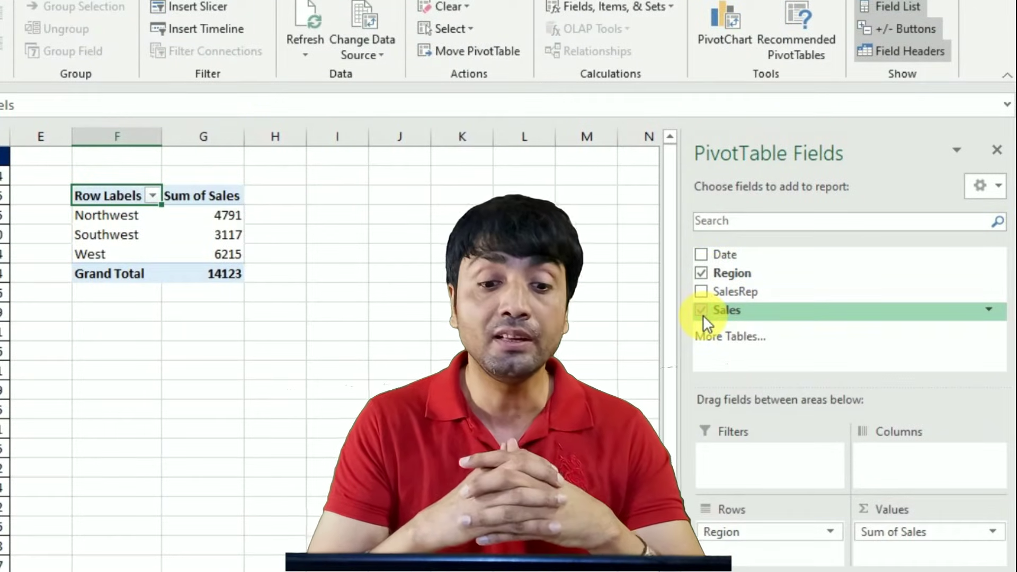
# Start a calculated field for the sales PivotTable and name it % Rebate.
pyautogui.click(231, 221)
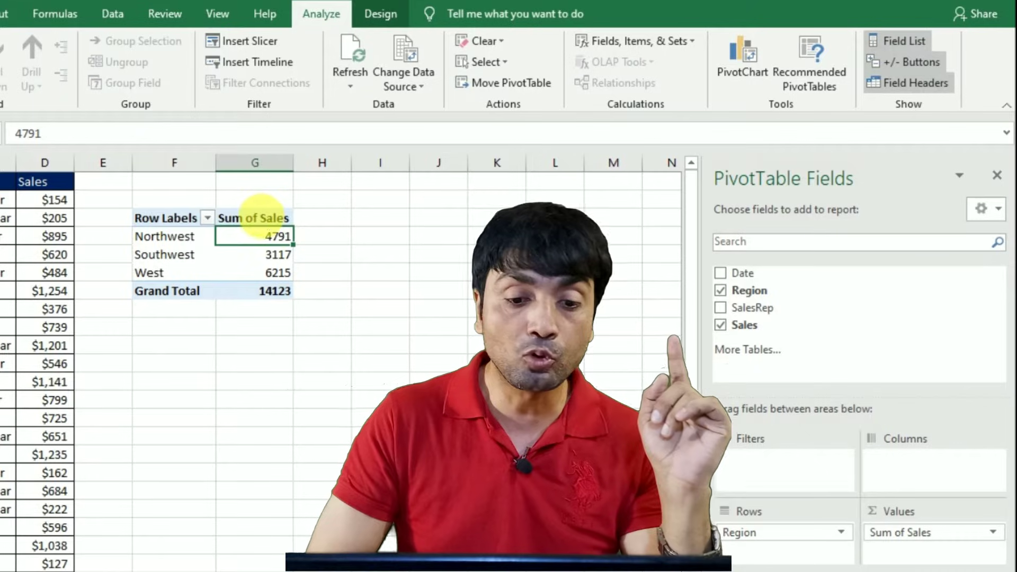
pyautogui.click(268, 222)
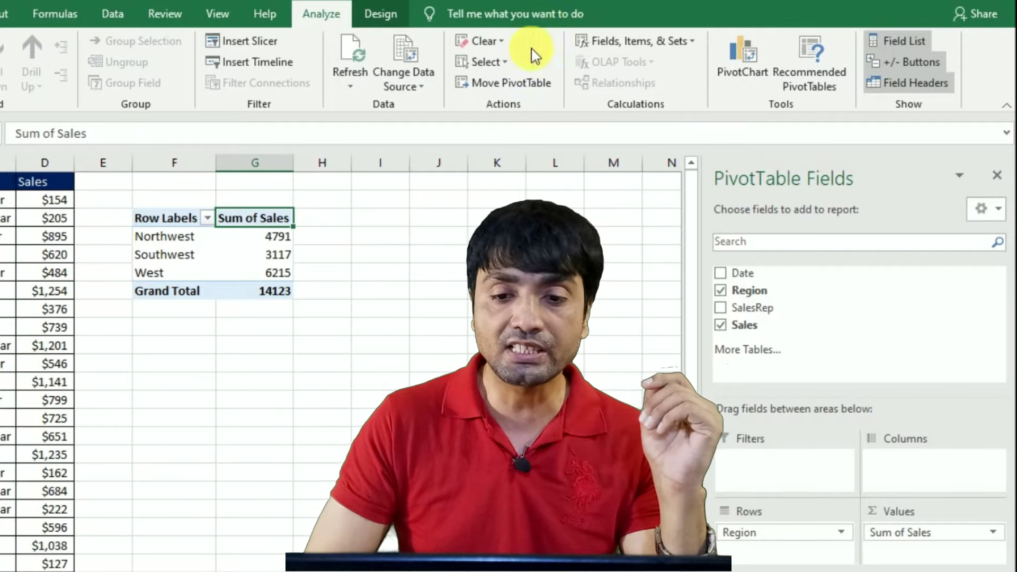
pyautogui.click(628, 46)
pyautogui.click(651, 65)
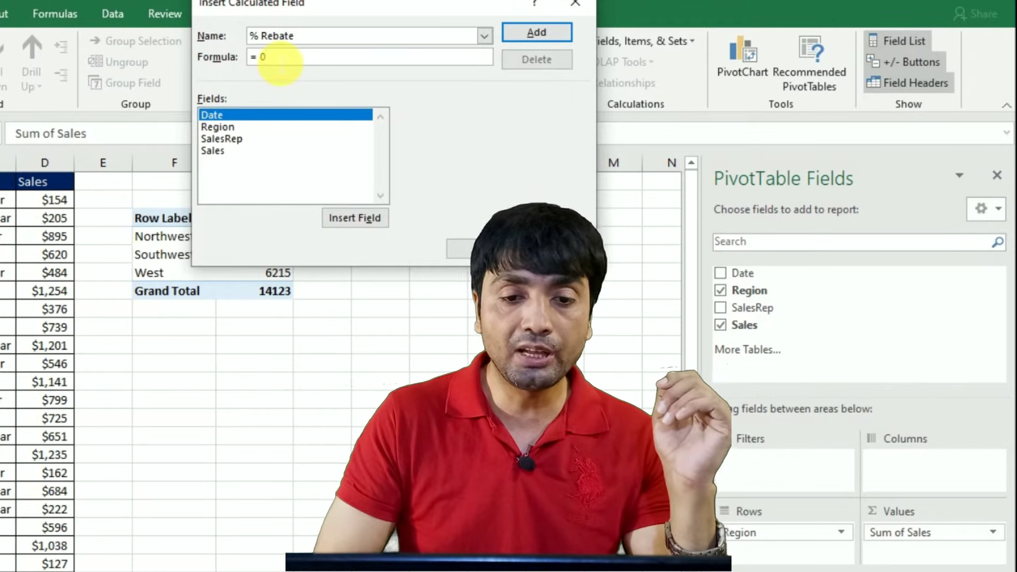
# Replace the default % Rebate formula with the opening condition =IF( Sales>5000, using the listed Sales field.
pyautogui.click(280, 63)
pyautogui.press('BackSpace')
pyautogui.press('BackSpace')
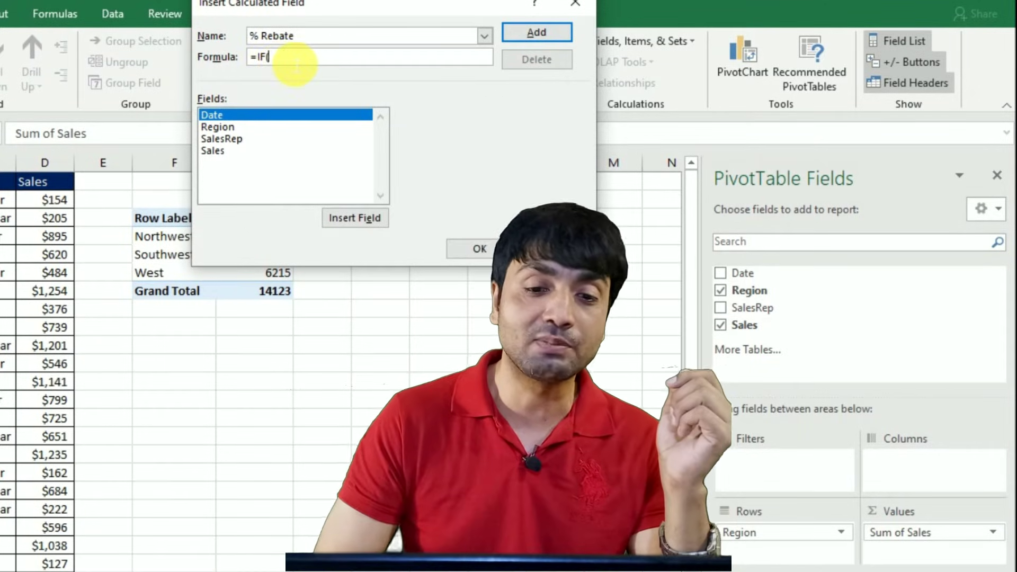
pyautogui.moveTo(336, 4); pyautogui.dragTo(429, 3)
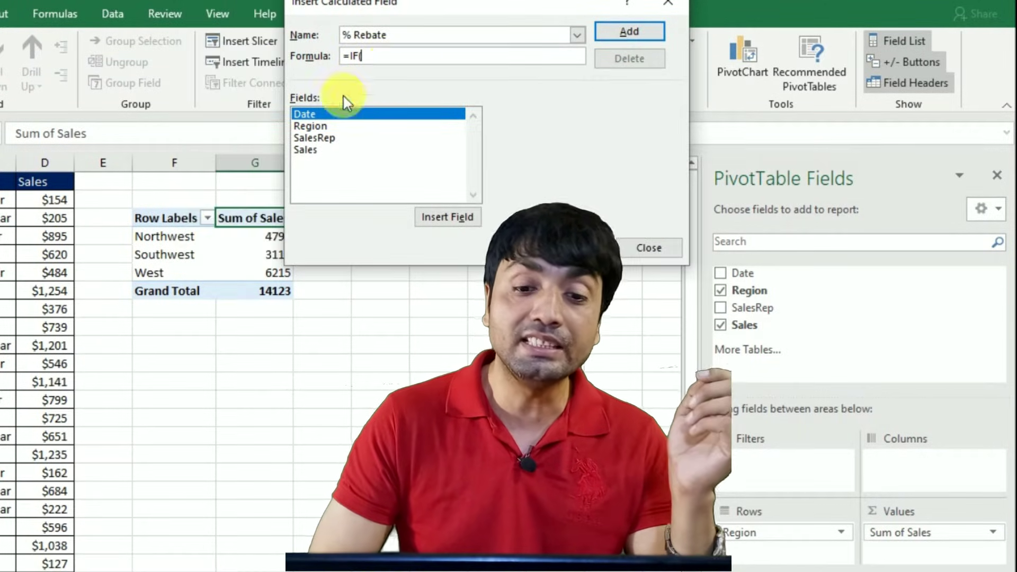
pyautogui.click(314, 150)
pyautogui.doubleClick(313, 150)
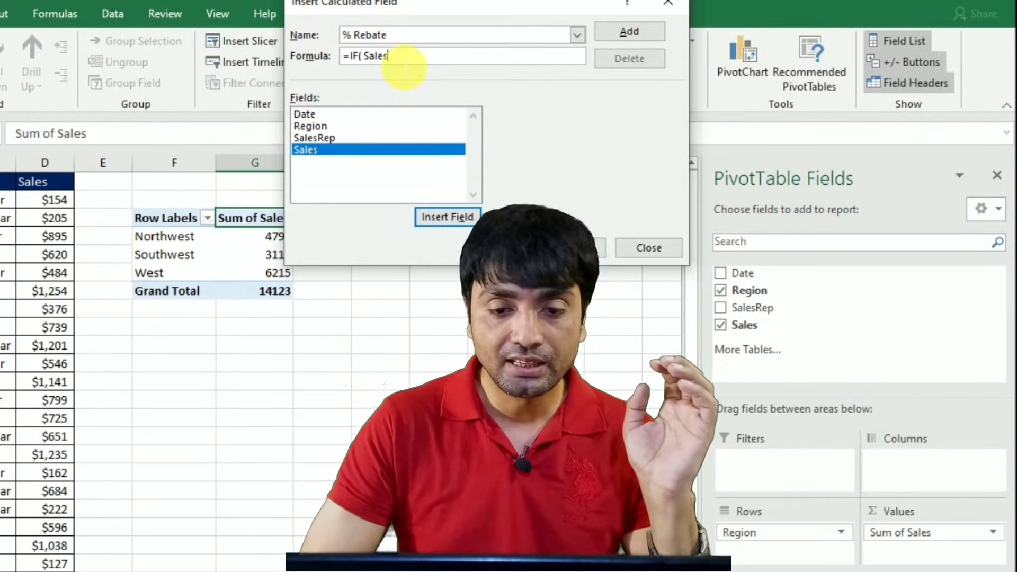
pyautogui.write('> 5000')
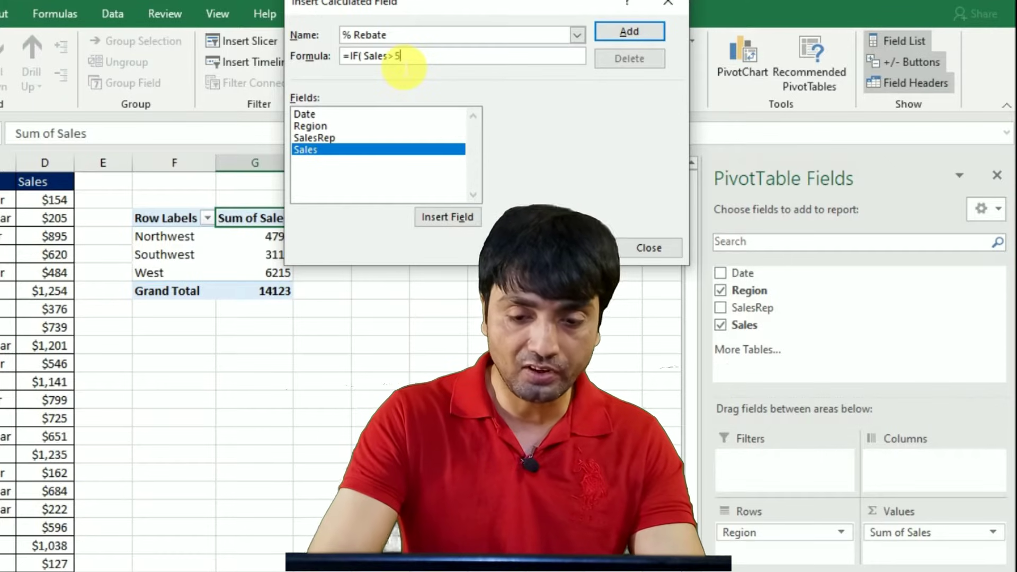
pyautogui.write(',')
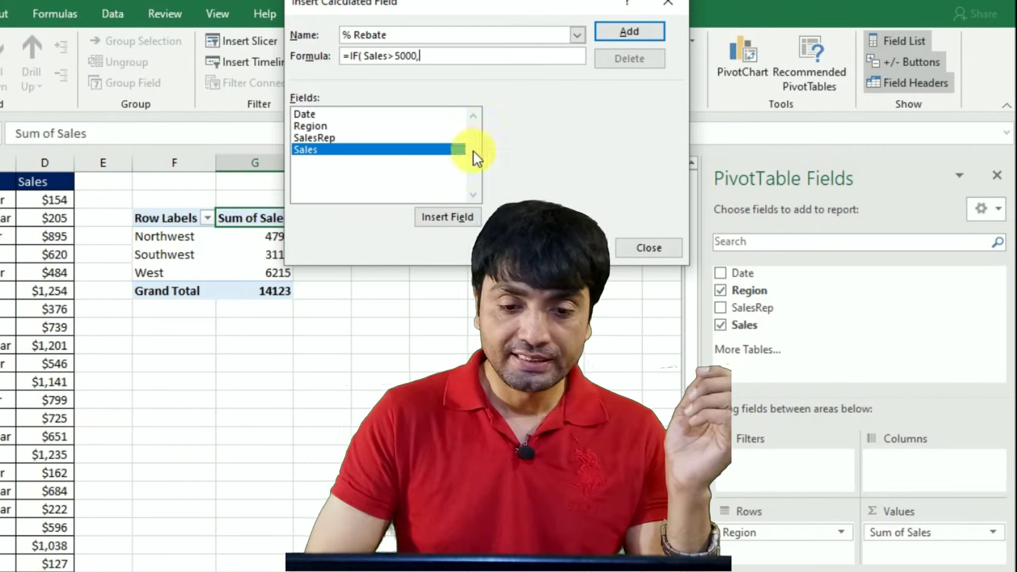
# Complete the formula as =IF( Sales>5000, Sales*10%,0) and add the % Rebate field to the PivotTable.
pyautogui.click(449, 218)
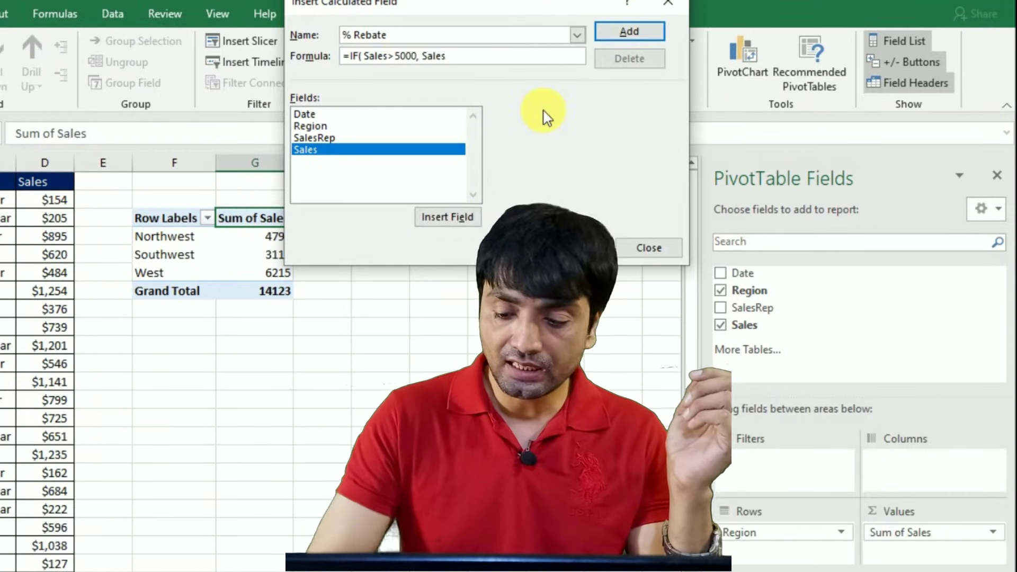
pyautogui.write('*10')
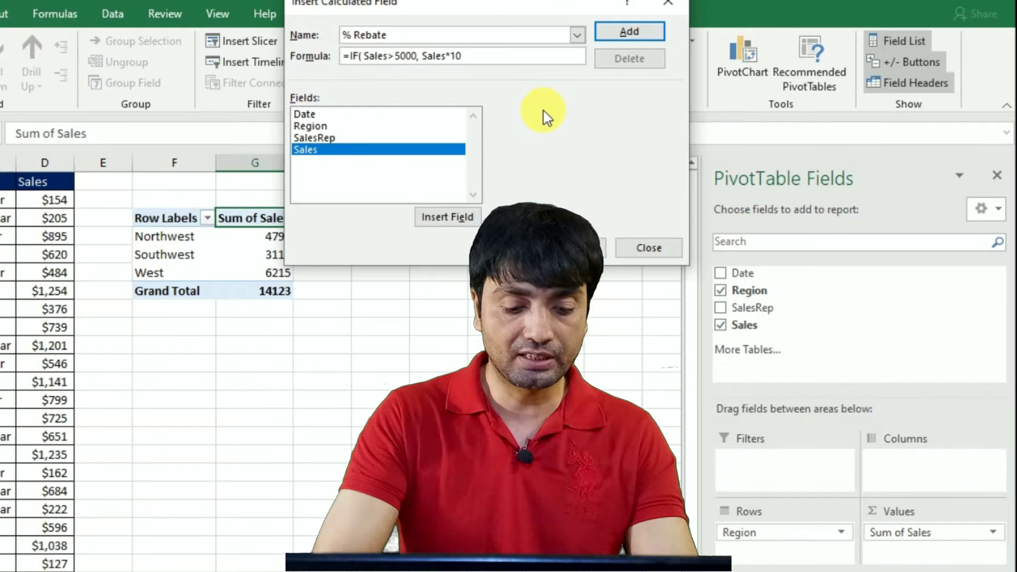
pyautogui.write('%')
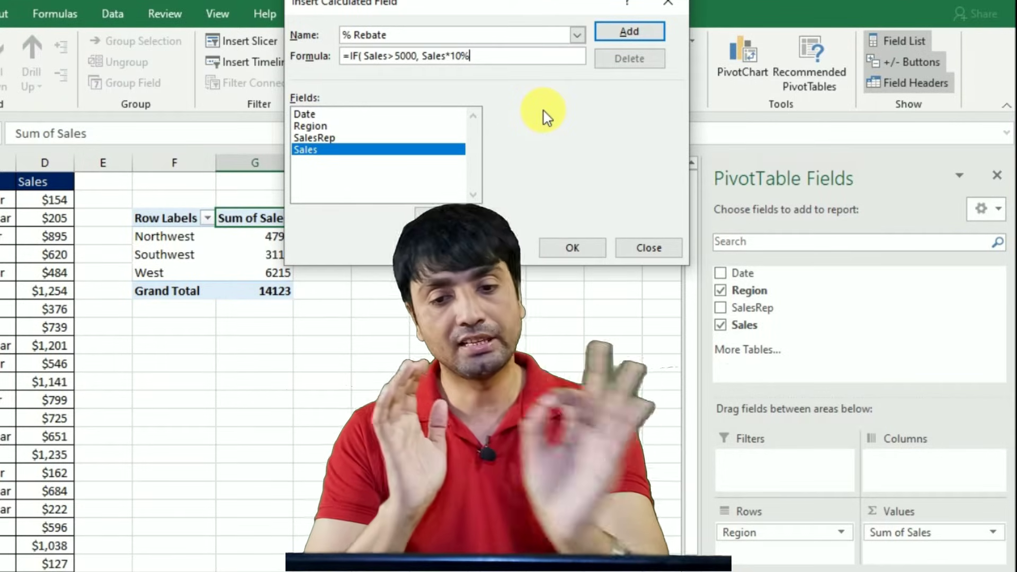
pyautogui.write(',')
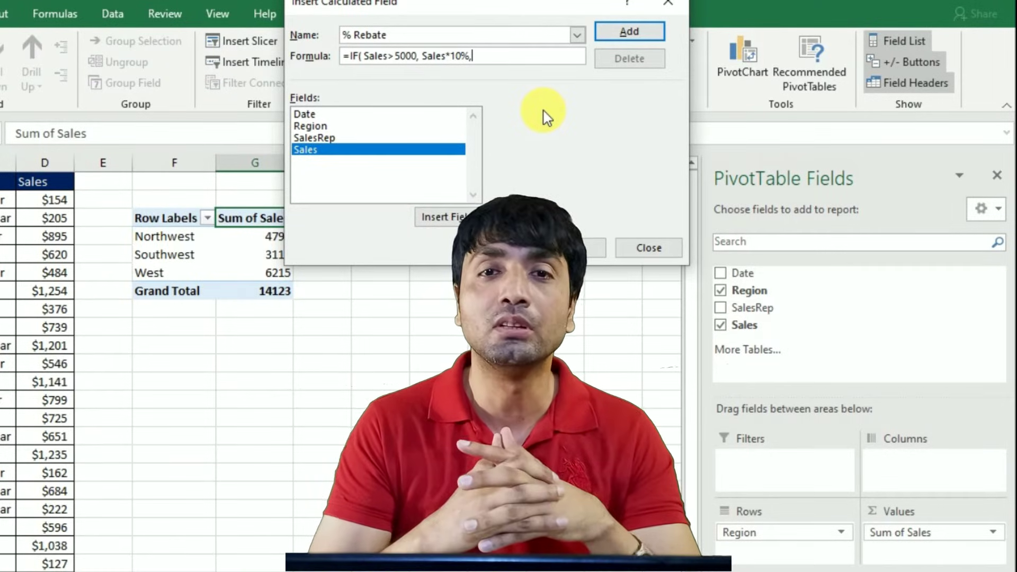
pyautogui.write('0)')
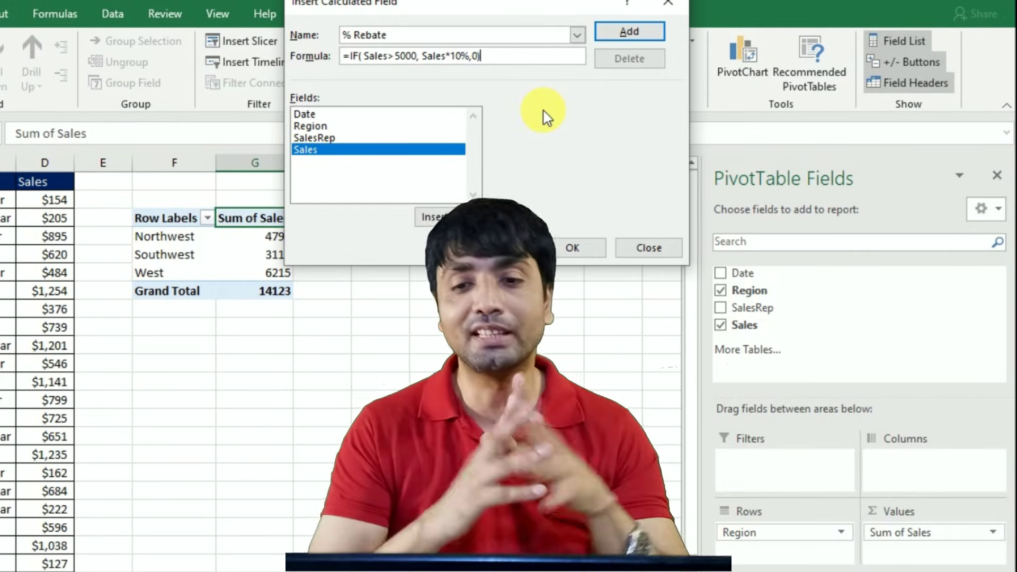
pyautogui.click(636, 40)
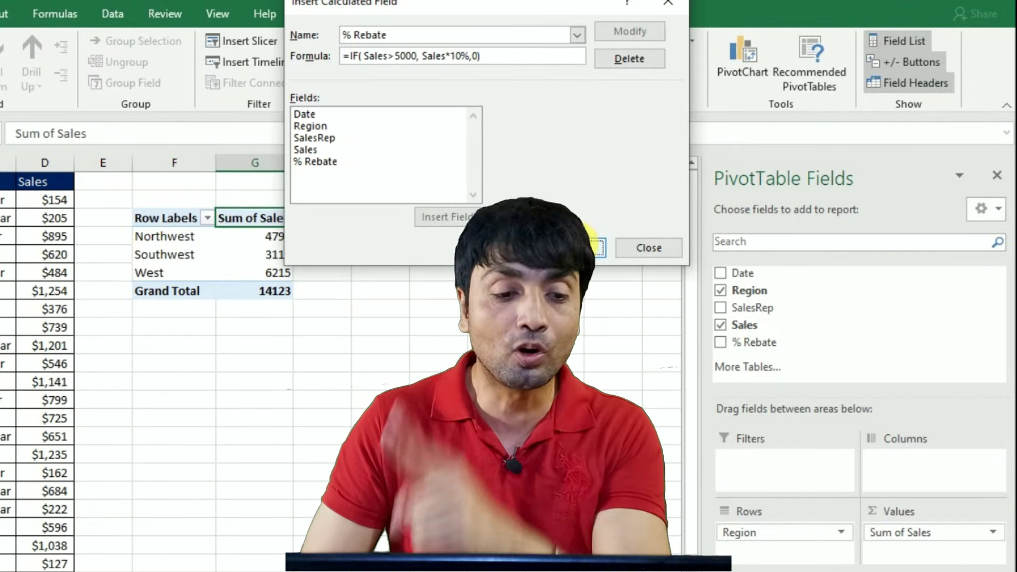
pyautogui.click(572, 253)
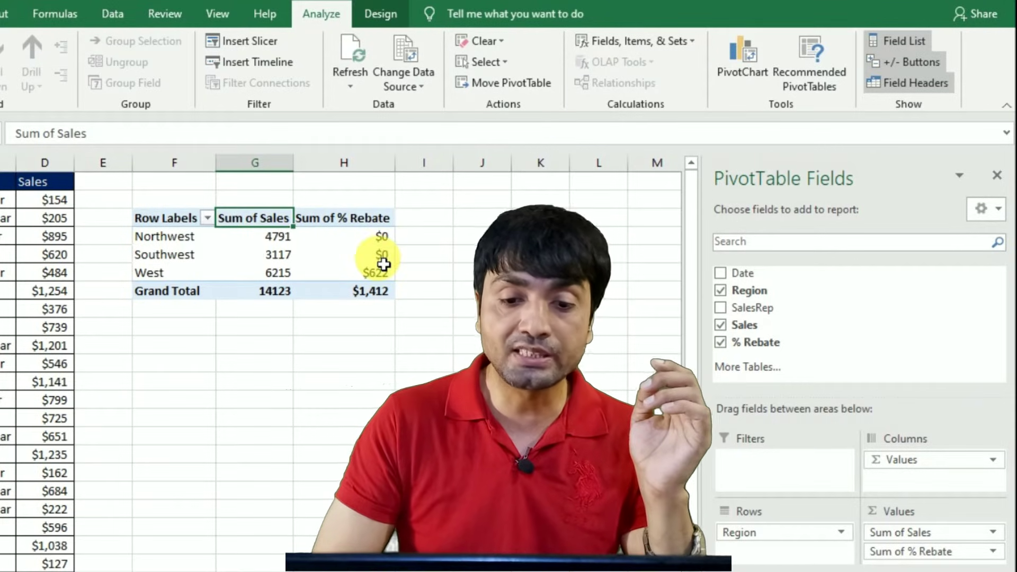
# Generate the list of formulas used by the sales PivotTable's calculated fields.
pyautogui.moveTo(379, 256)
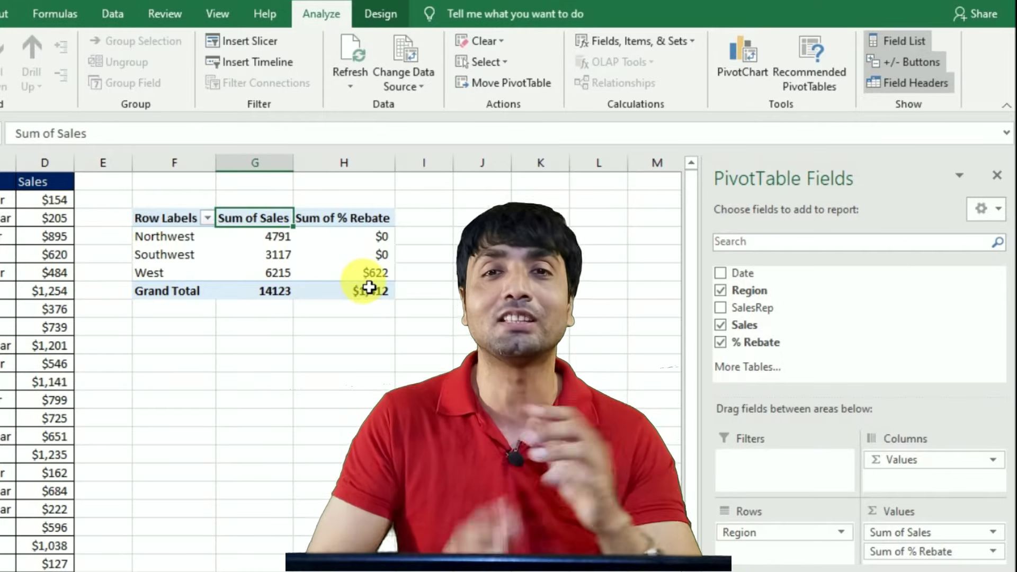
pyautogui.moveTo(369, 287)
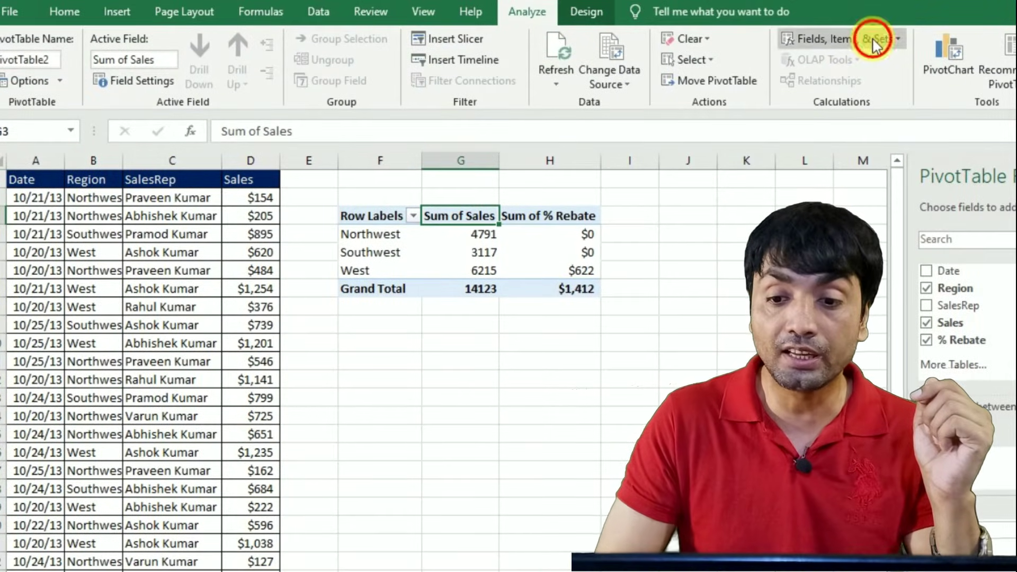
pyautogui.click(874, 42)
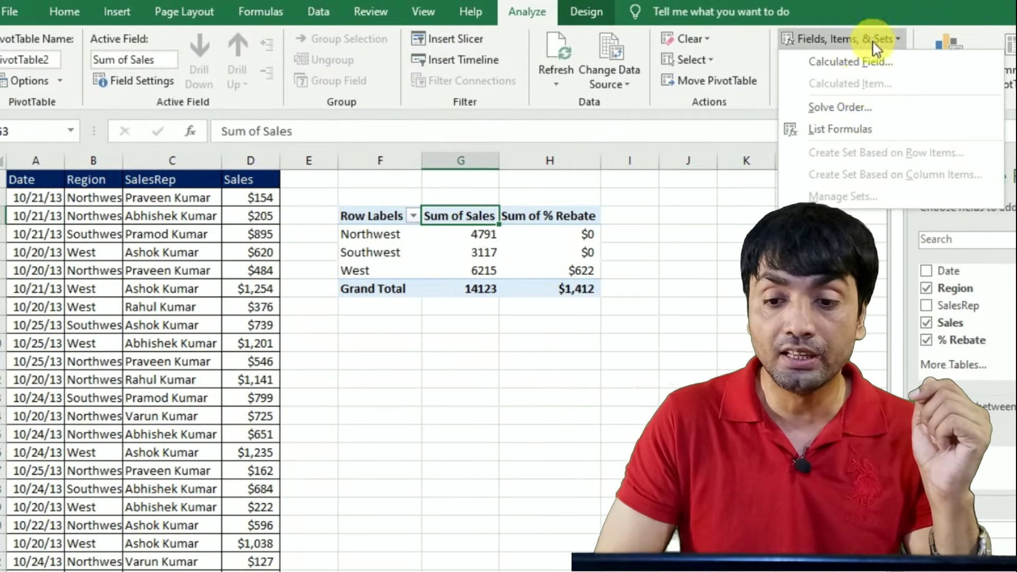
pyautogui.click(831, 132)
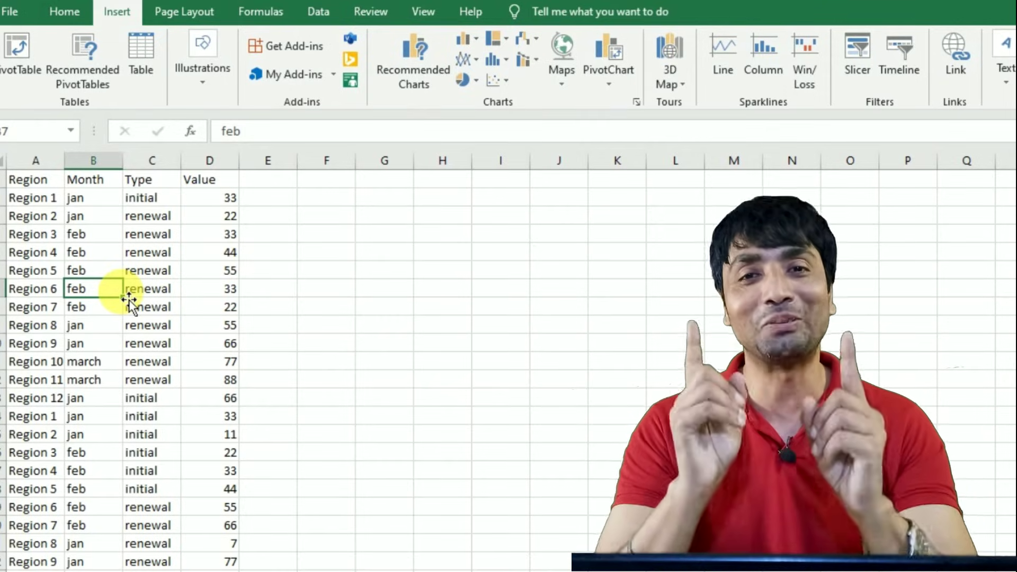
# Create a PivotTable from Sheet1!$A$1:$D$36 at cell H4 of the existing worksheet.
pyautogui.hotkey('alt', 'n')
pyautogui.press('v')
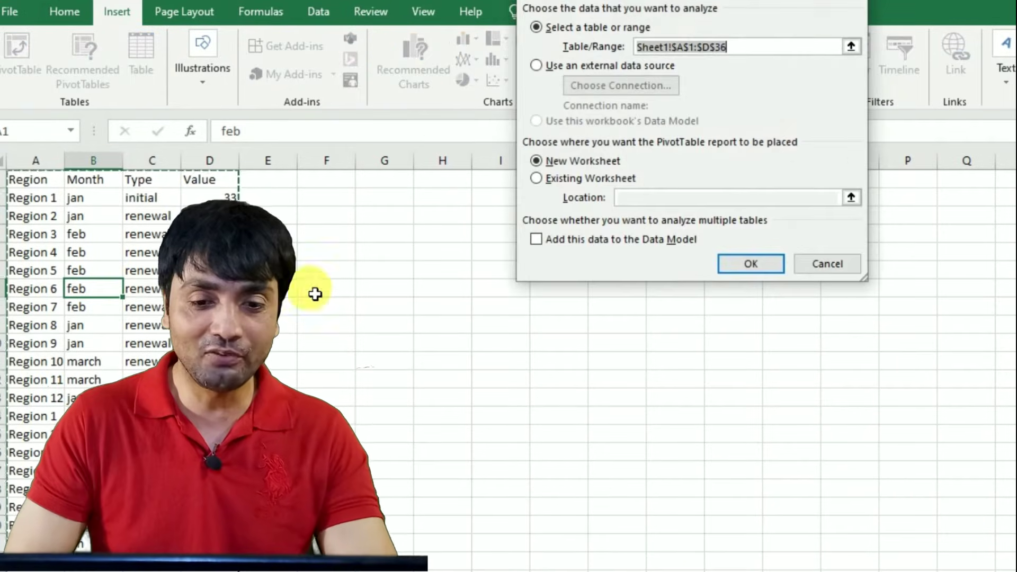
pyautogui.click(572, 178)
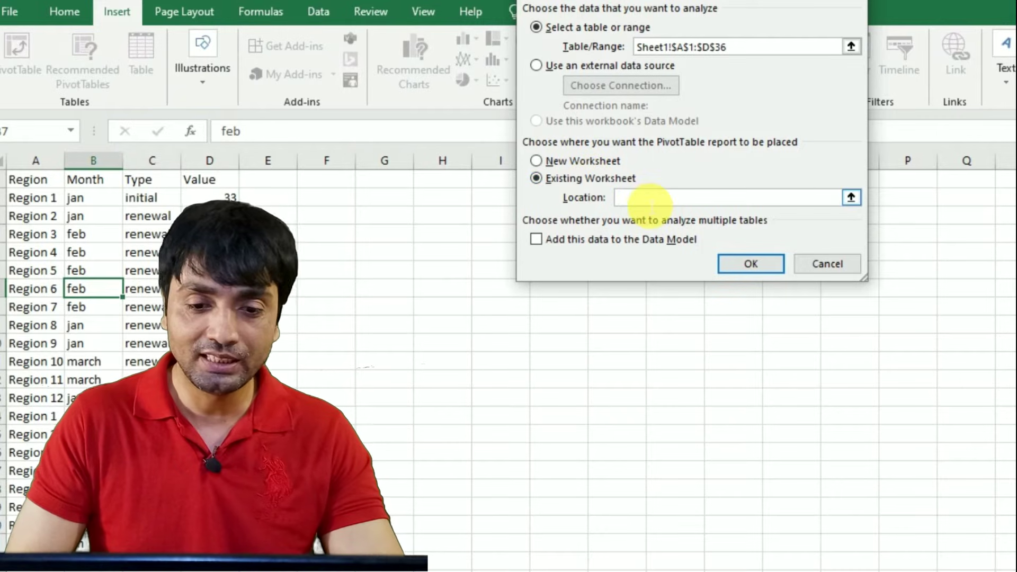
pyautogui.click(440, 234)
pyautogui.click(751, 264)
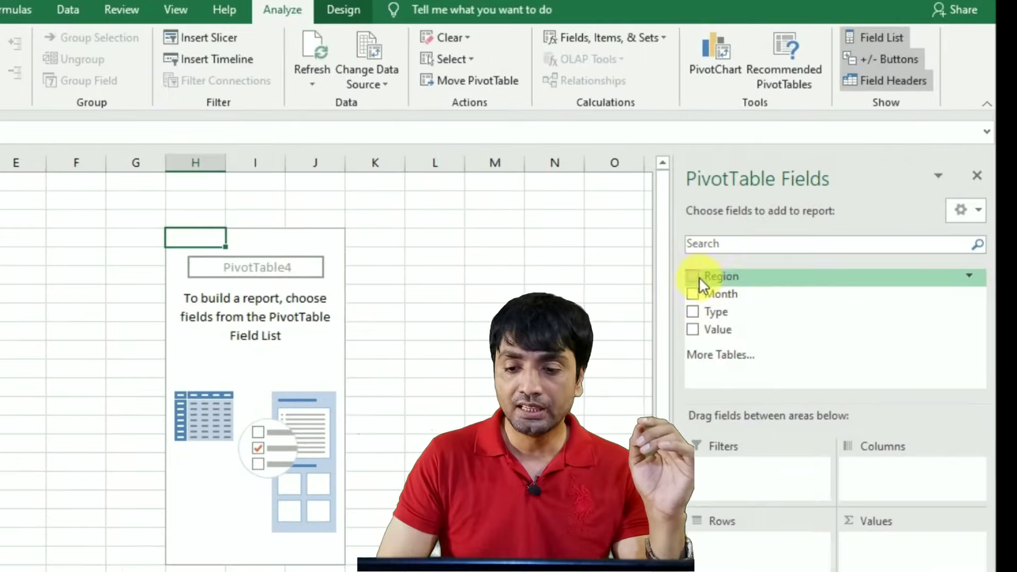
# Lay out the new PivotTable with Region as rows and Month as columns.
pyautogui.moveTo(718, 277); pyautogui.dragTo(738, 554)
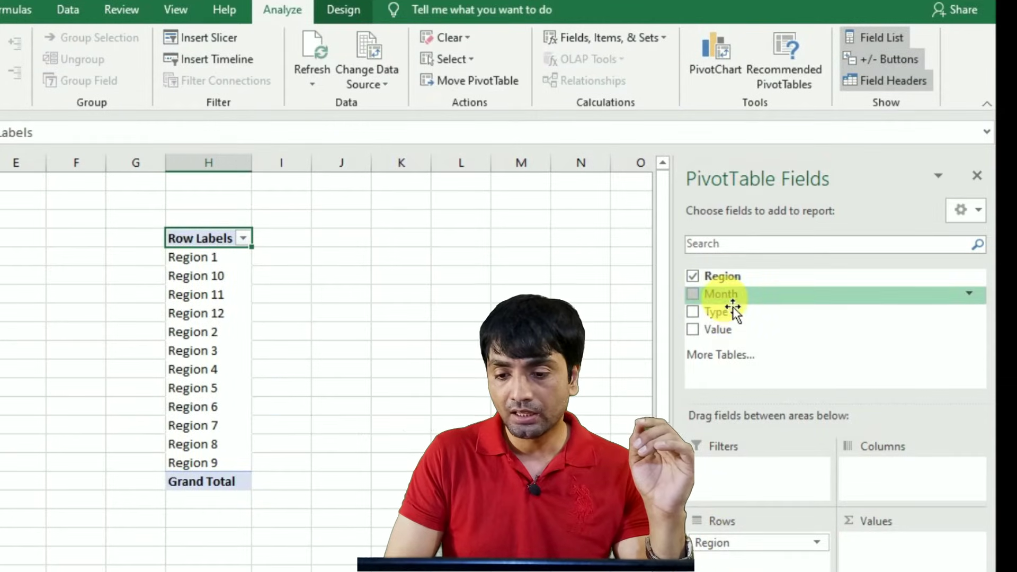
pyautogui.moveTo(733, 306); pyautogui.dragTo(887, 473)
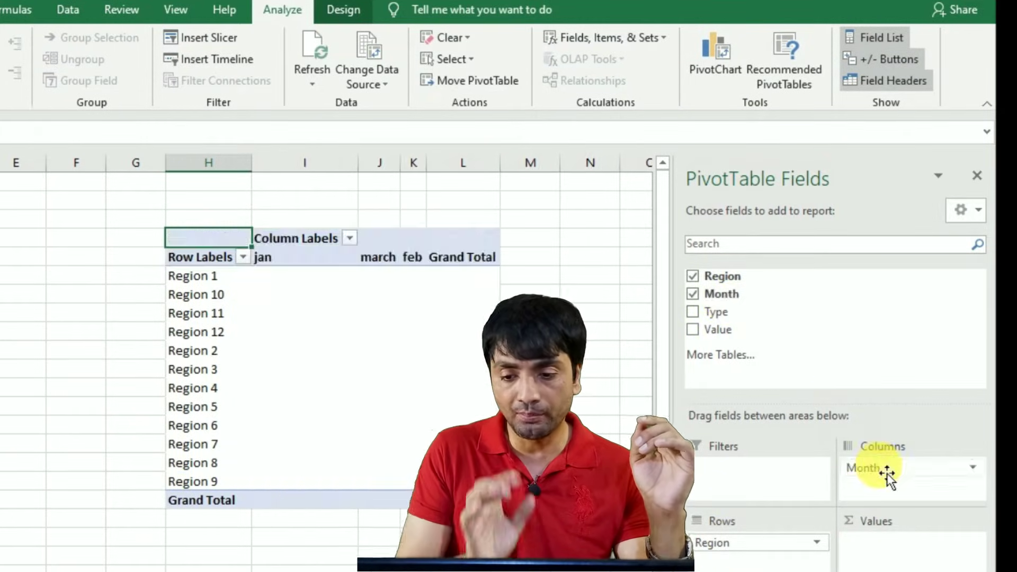
# Add Type below Region in the PivotTable rows and summarise Value as a sum.
pyautogui.moveTo(713, 543)
pyautogui.mouseDown()
pyautogui.moveTo(721, 565)
pyautogui.moveTo(711, 556)
pyautogui.mouseUp()
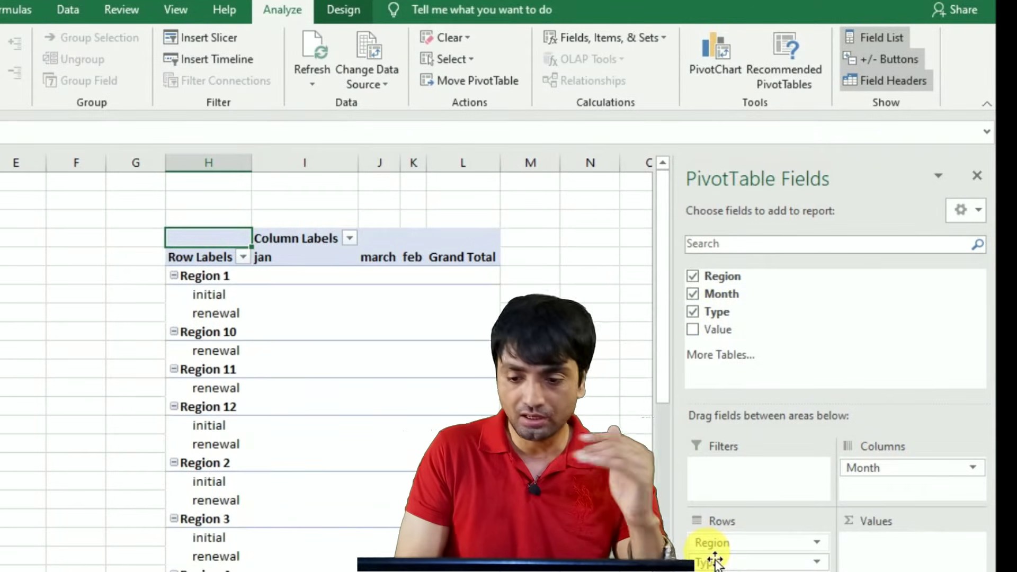
pyautogui.moveTo(736, 339); pyautogui.dragTo(944, 566)
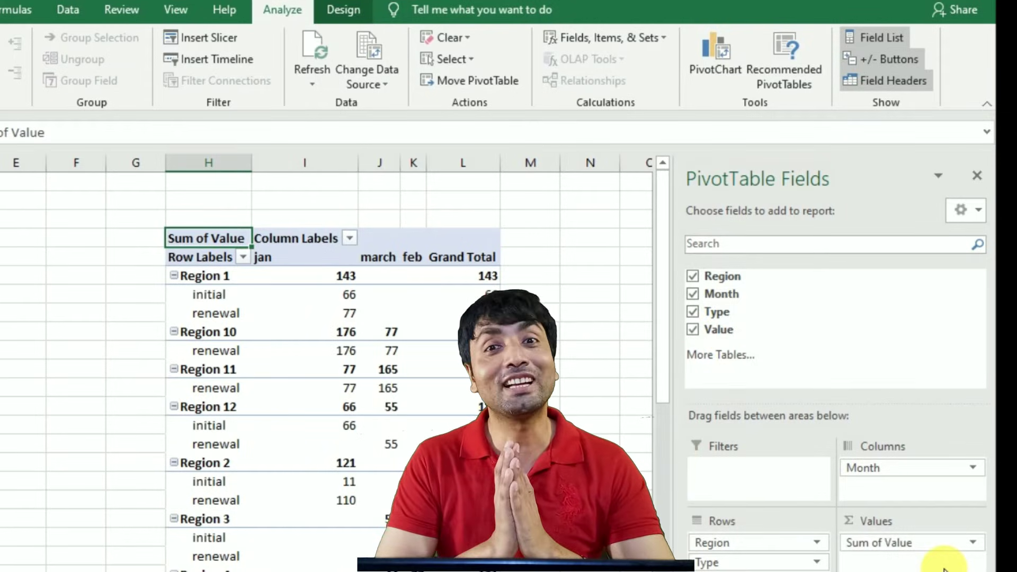
pyautogui.press('Down')
pyautogui.press('Down')
pyautogui.press('Down')
pyautogui.press('Down')
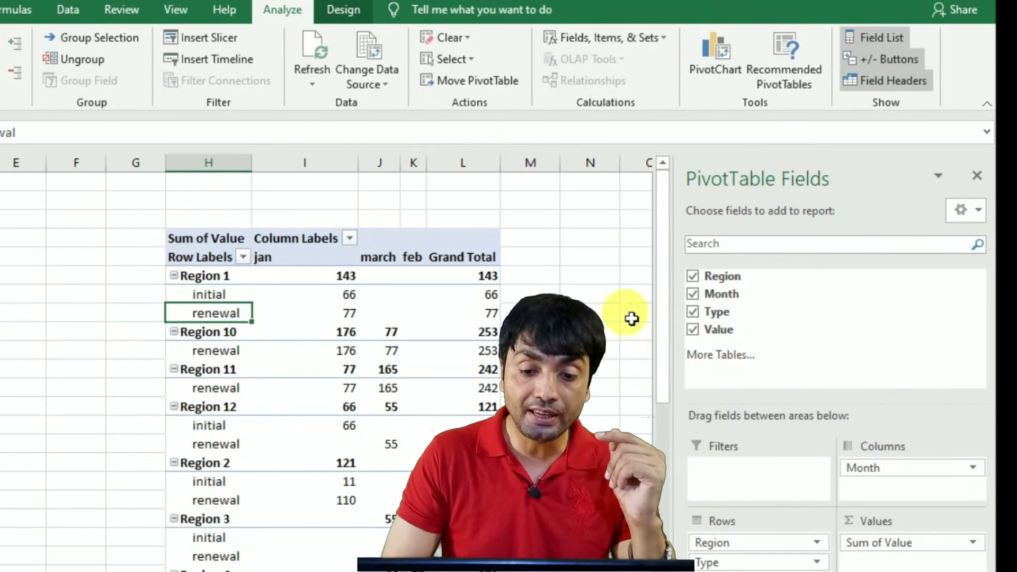
pyautogui.click(481, 268)
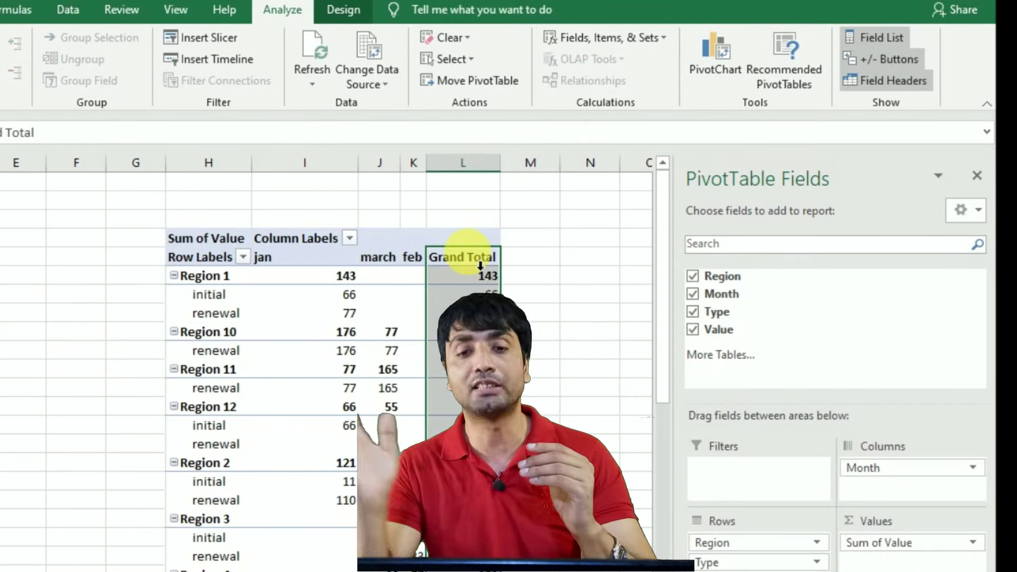
pyautogui.click(465, 263)
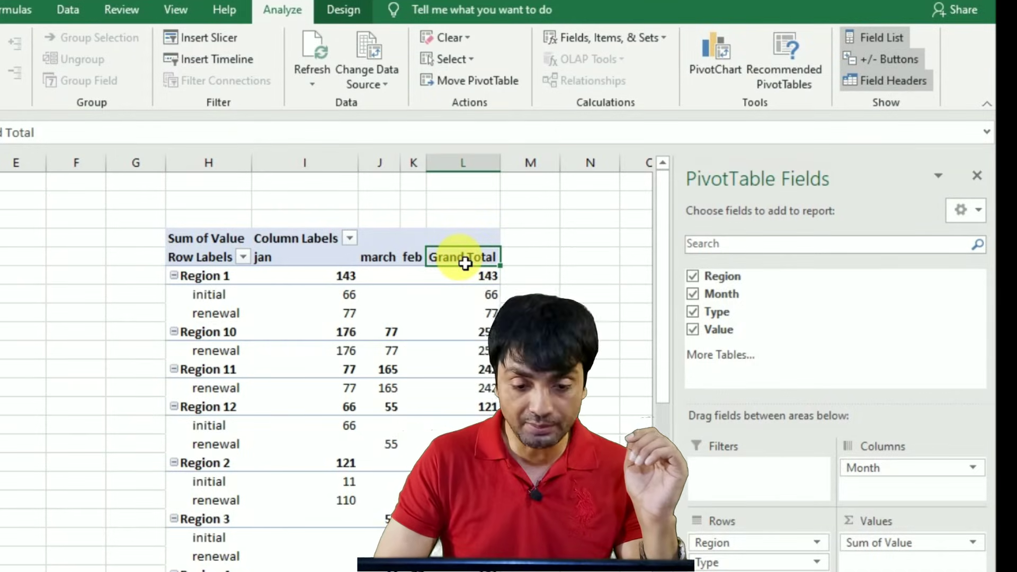
# Start a calculated item in the Type field and name it % Renewal.
pyautogui.click(224, 319)
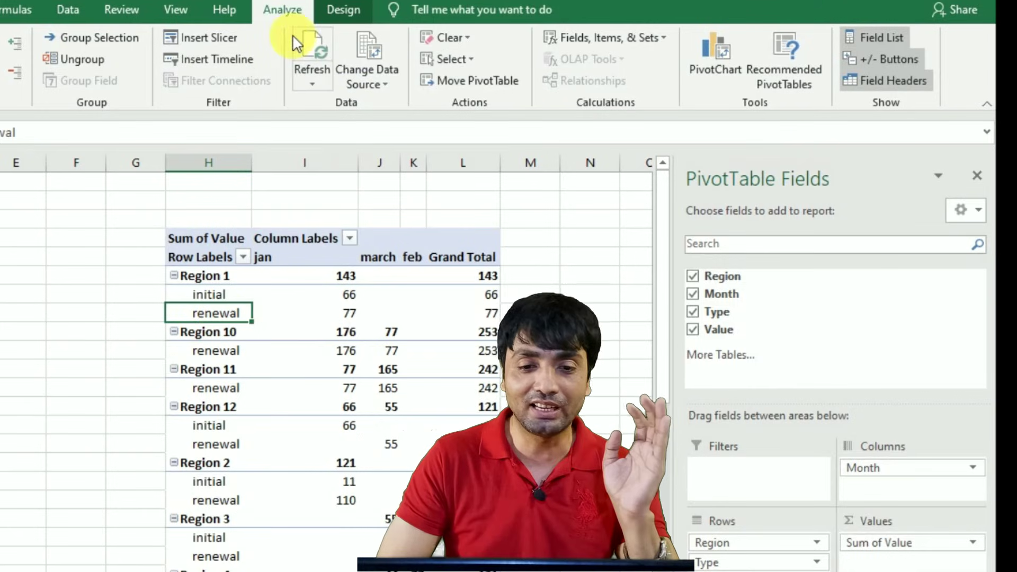
pyautogui.click(580, 41)
pyautogui.click(614, 84)
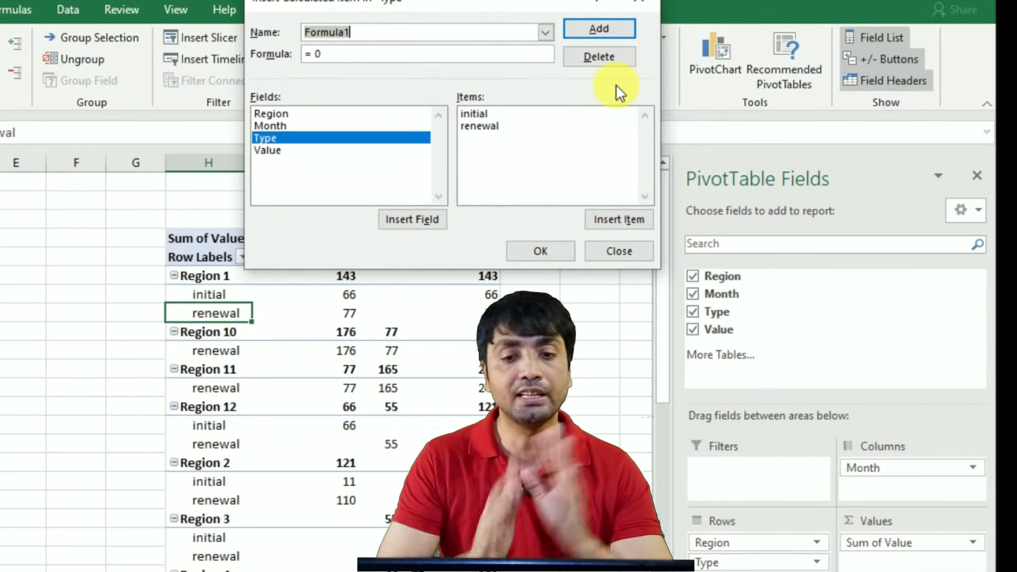
pyautogui.press('BackSpace')
pyautogui.write('% Renewal')
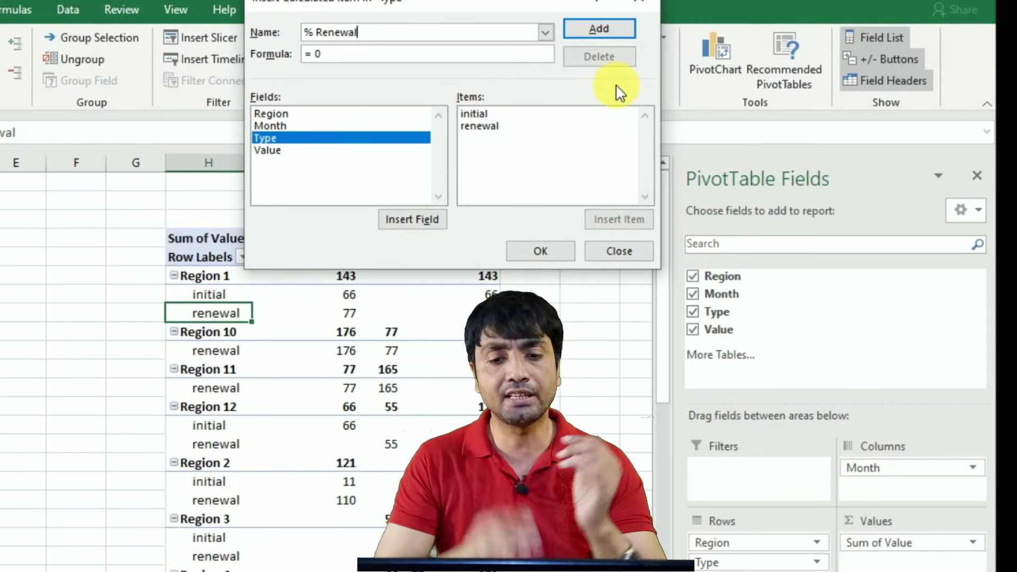
# Begin the % Renewal formula with =IF( renewal=0,0, using the renewal item of Type.
pyautogui.click(320, 54)
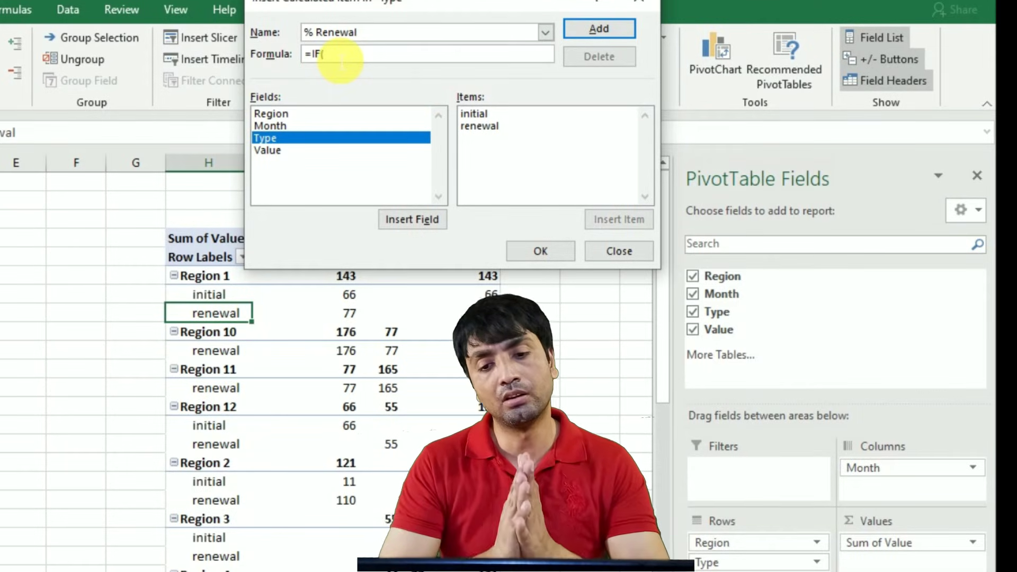
pyautogui.write('IF(')
pyautogui.doubleClick(483, 127)
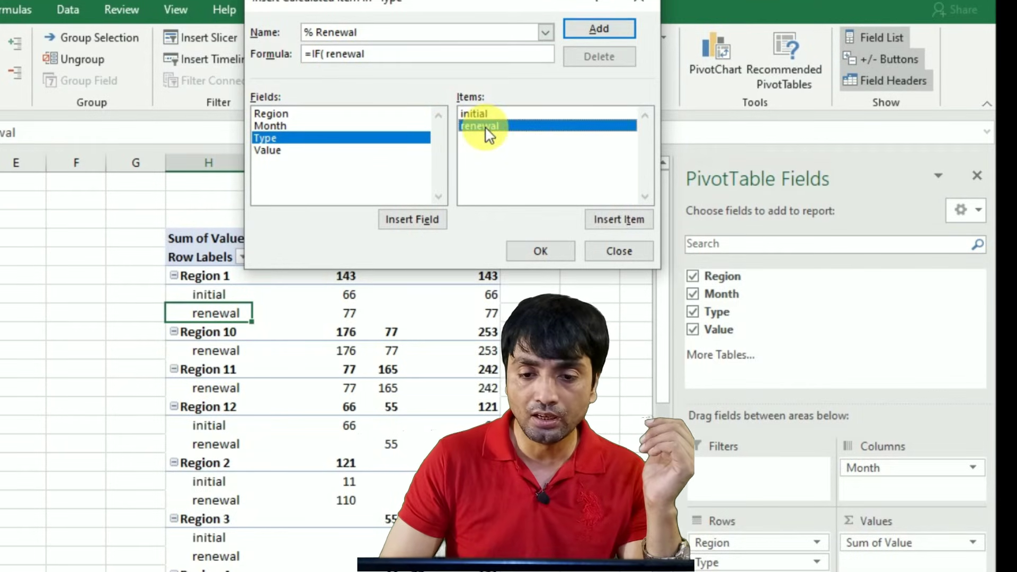
pyautogui.click(387, 59)
pyautogui.write('=0,')
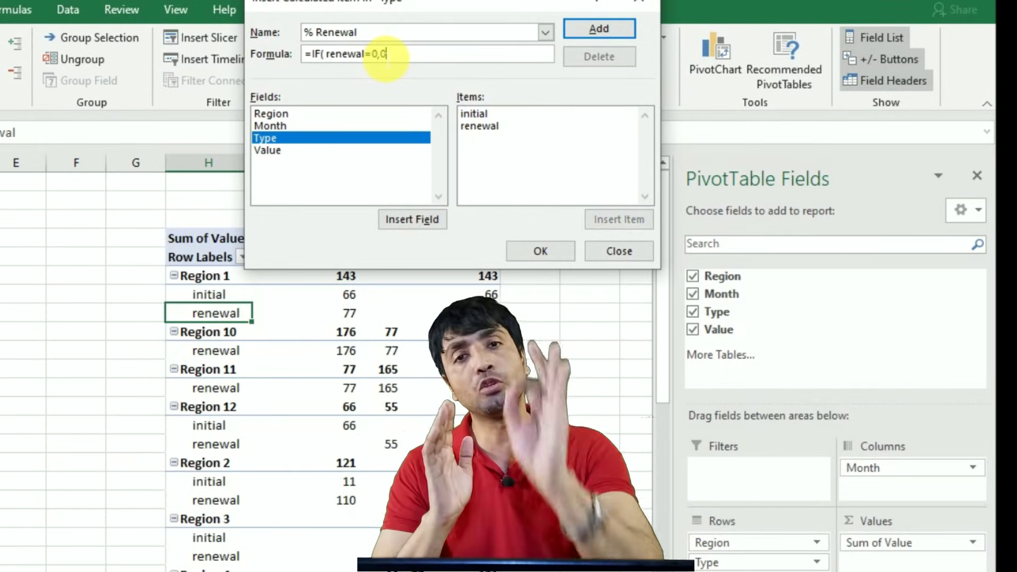
pyautogui.write('0,')
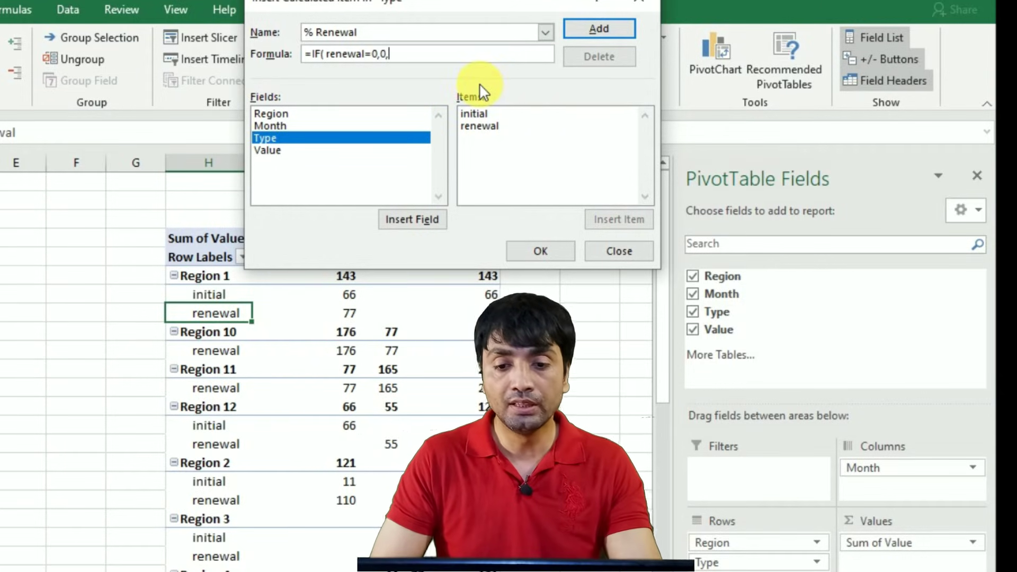
# Complete the formula as =IF( renewal=0,0, renewal/( initial+ renewal)) and add the % Renewal item to the PivotTable.
pyautogui.doubleClick(480, 127)
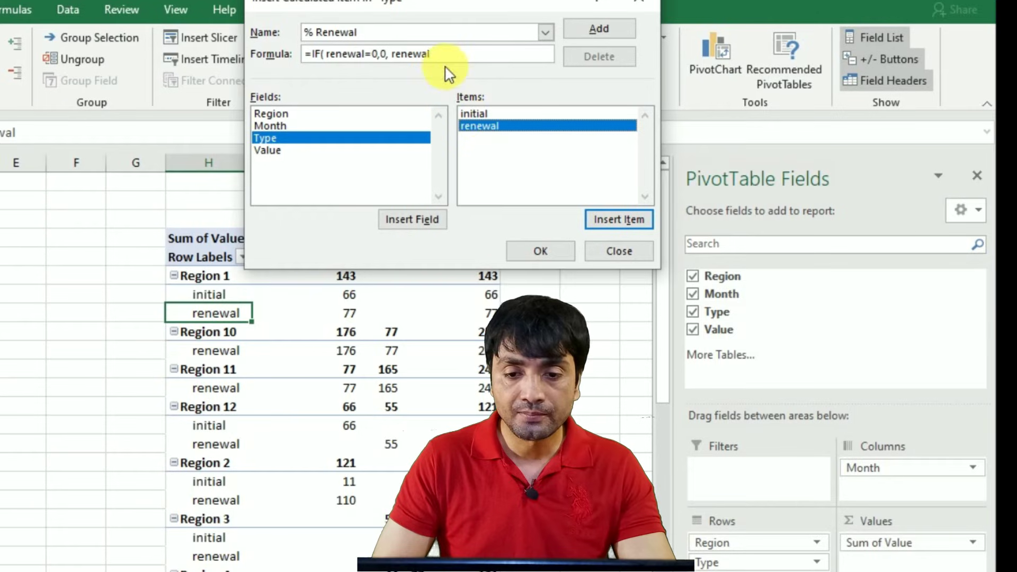
pyautogui.click(452, 62)
pyautogui.write('/(')
pyautogui.doubleClick(474, 113)
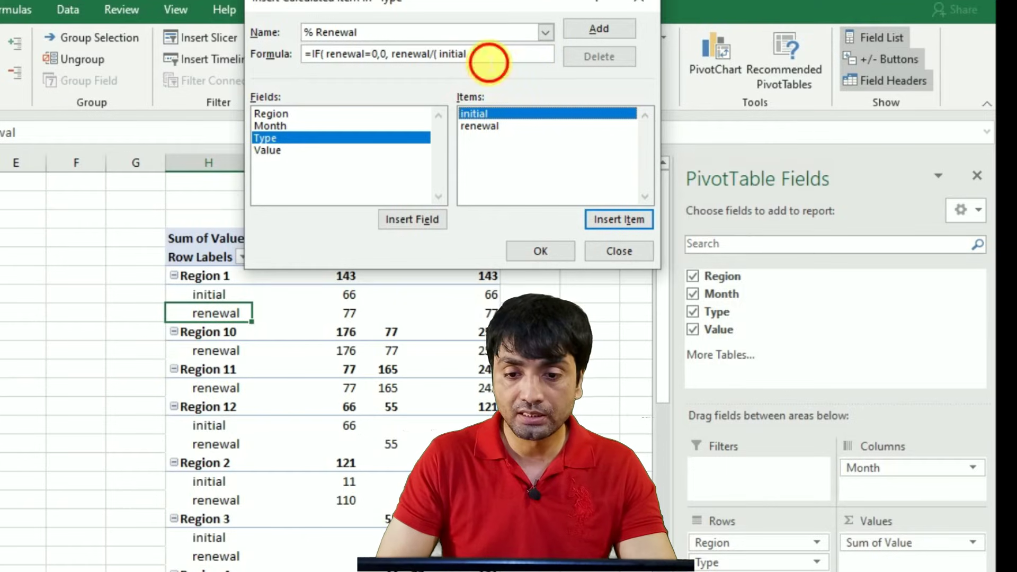
pyautogui.click(488, 58)
pyautogui.write('+')
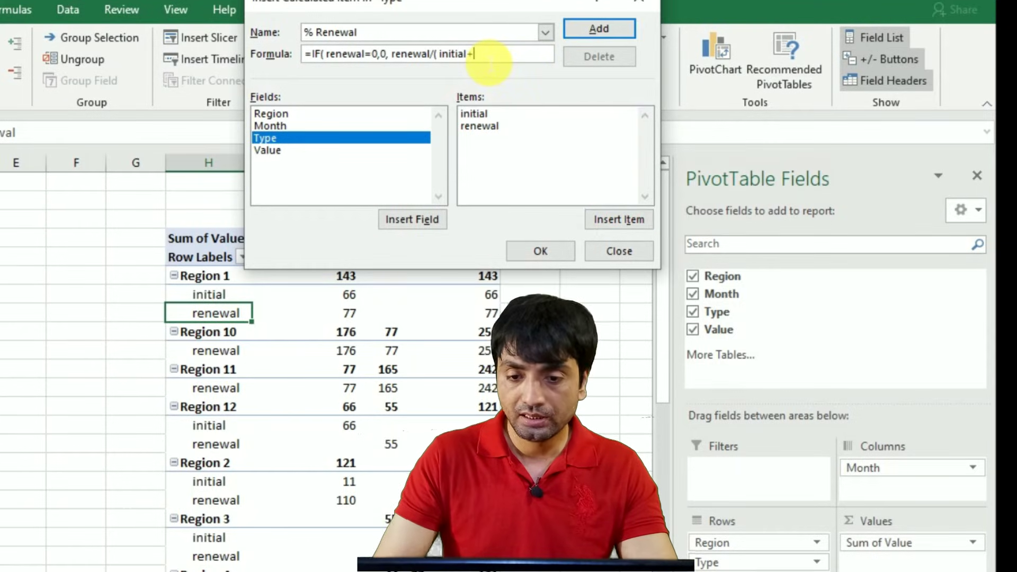
pyautogui.click(482, 125)
pyautogui.doubleClick(482, 125)
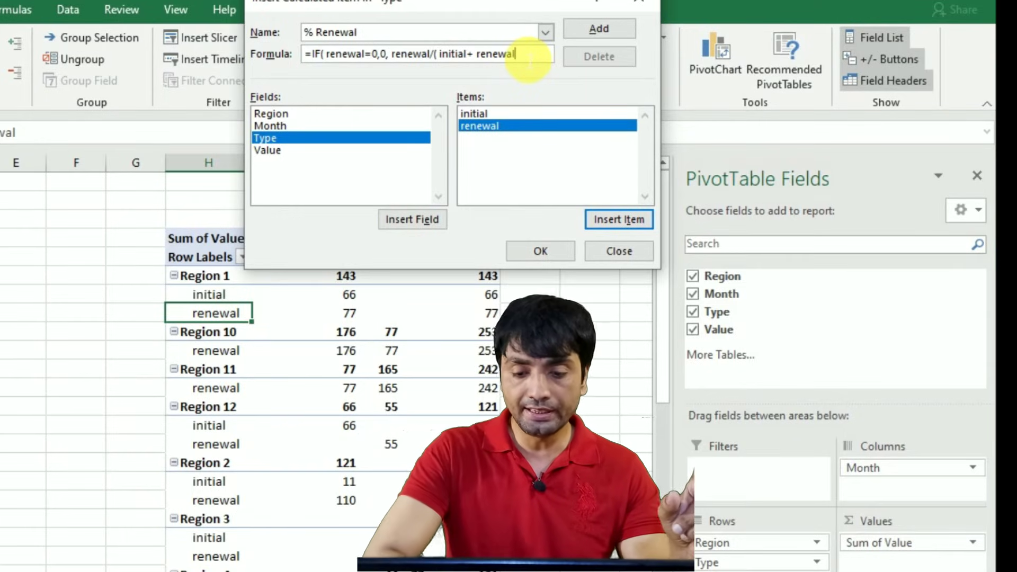
pyautogui.click(529, 58)
pyautogui.write(')')
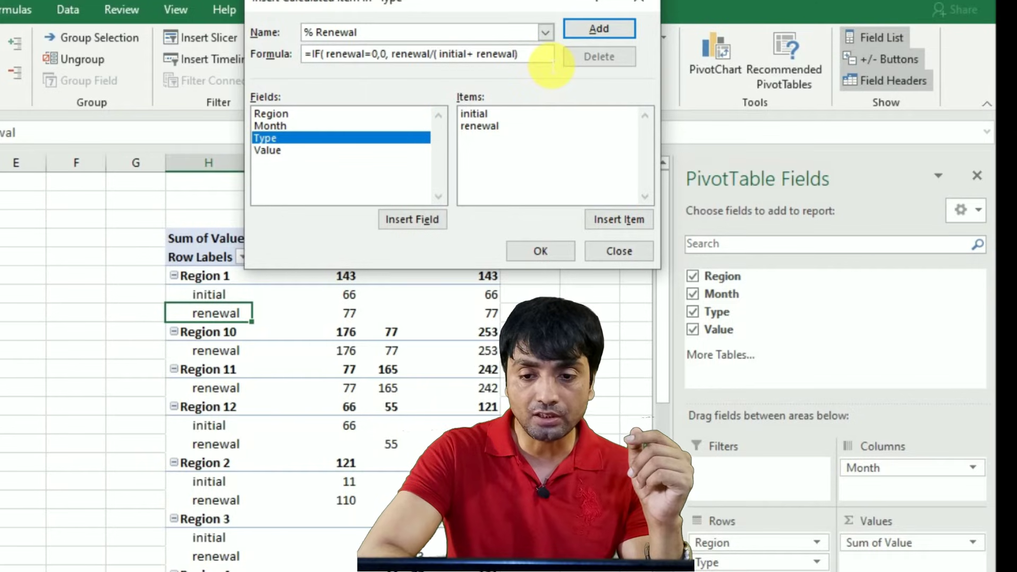
pyautogui.write(')')
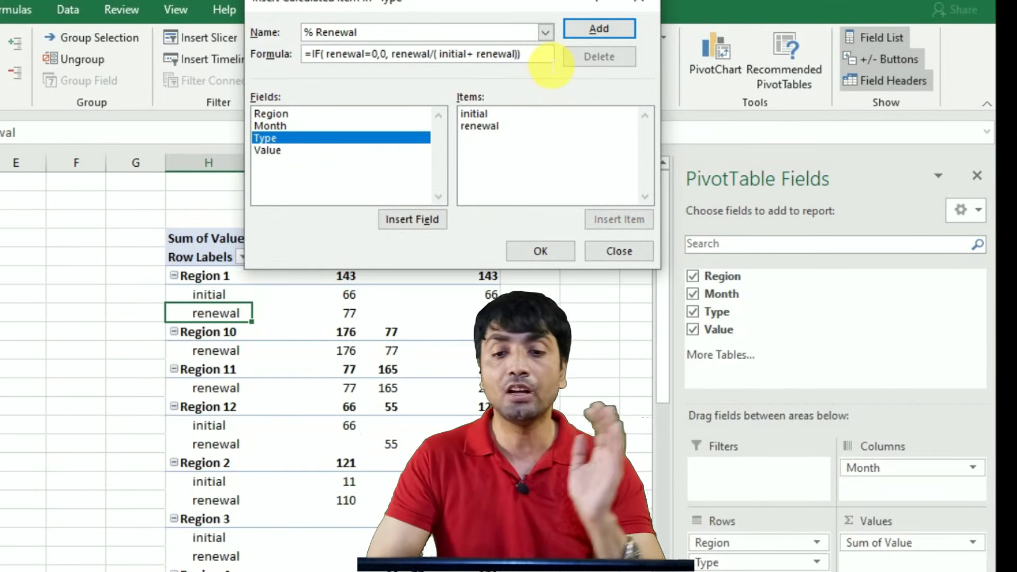
pyautogui.click(599, 33)
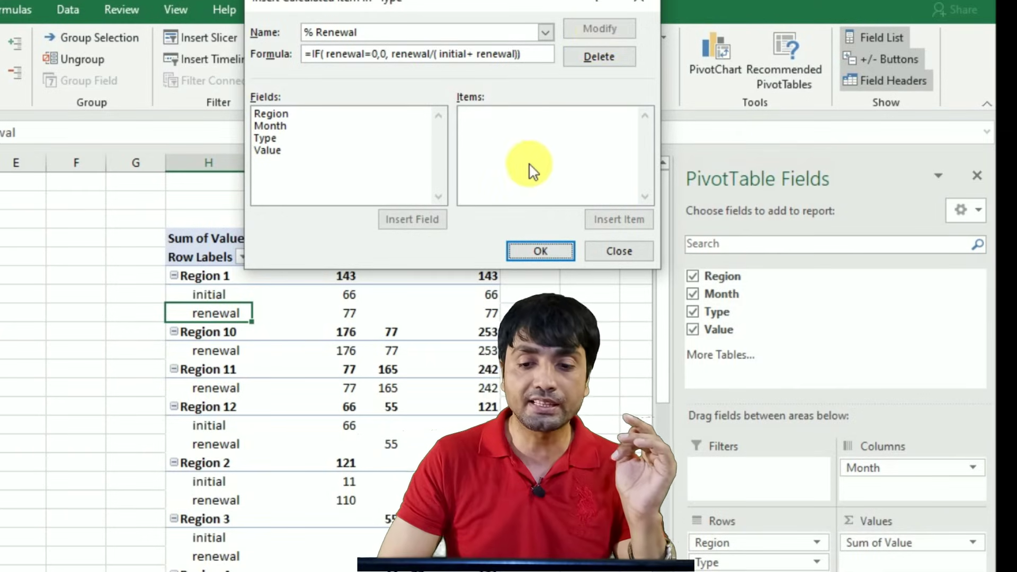
pyautogui.click(545, 252)
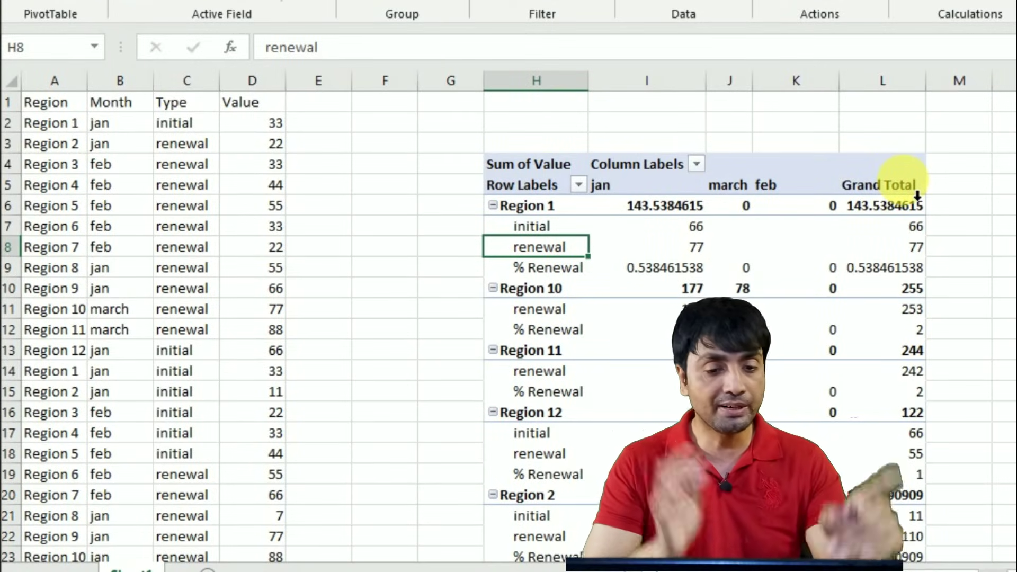
pyautogui.click(182, 236)
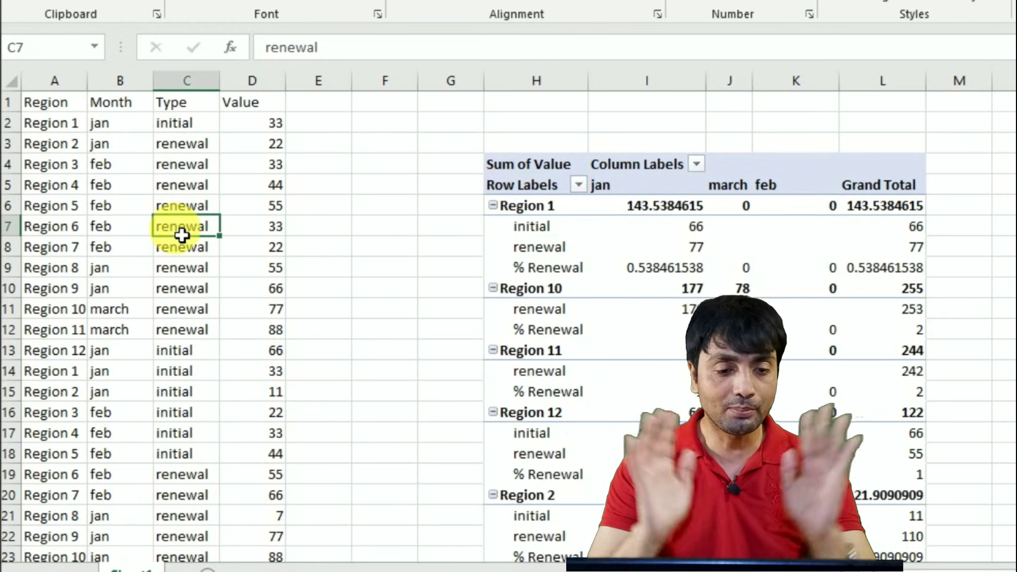
pyautogui.click(688, 289)
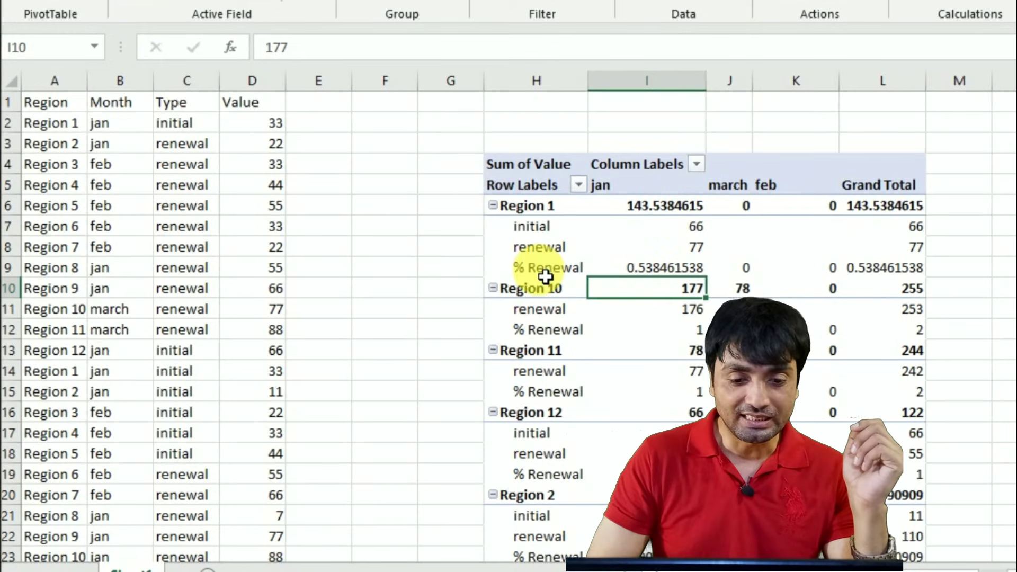
pyautogui.click(575, 268)
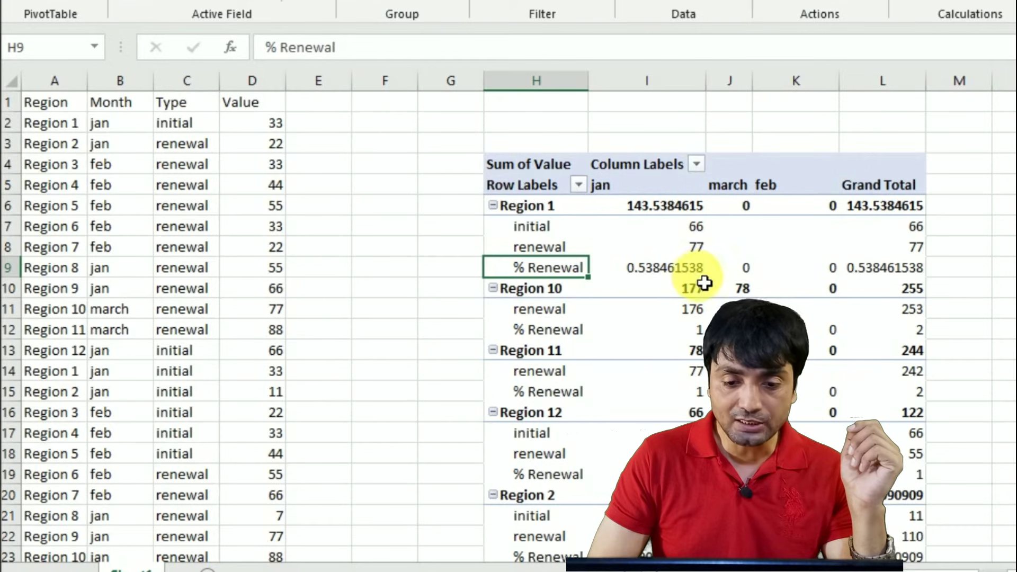
pyautogui.moveTo(700, 306)
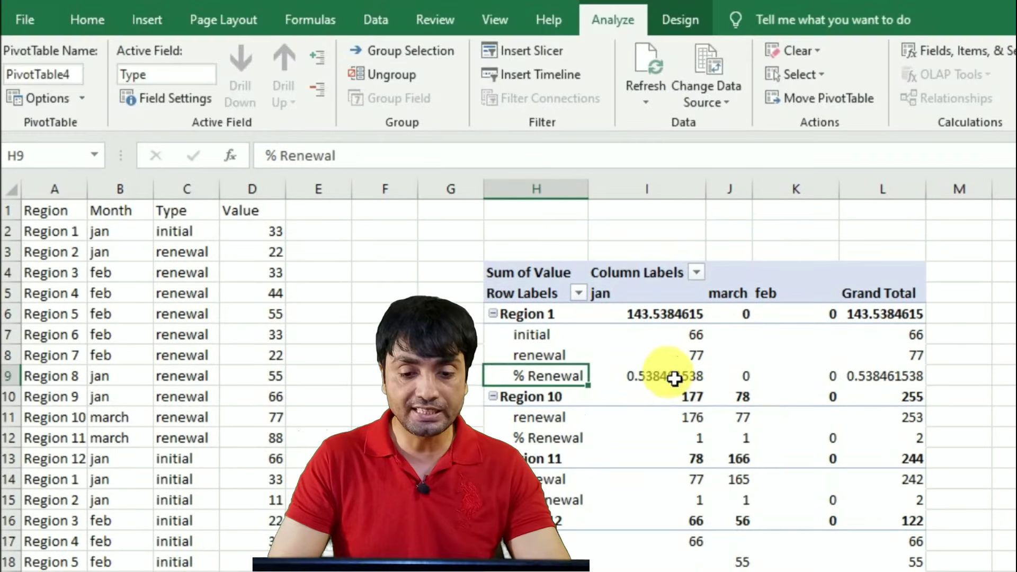
# Format Region 1's % Renewal values, from jan through Grand Total, as percentages.
pyautogui.click(674, 268)
pyautogui.hotkey('shift', 'Right')
pyautogui.hotkey('shift', 'Right')
pyautogui.hotkey('shift', 'Right')
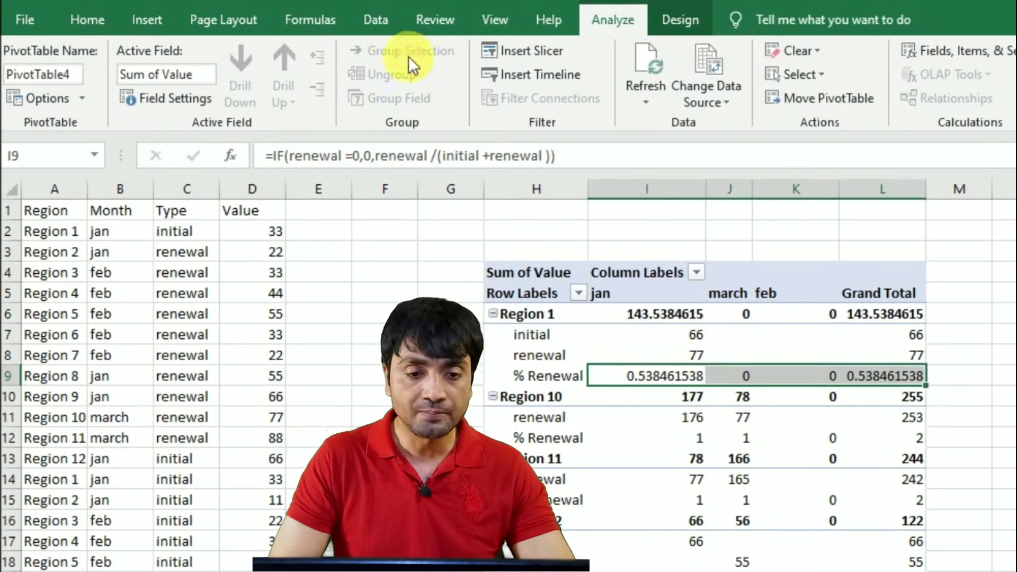
pyautogui.click(82, 15)
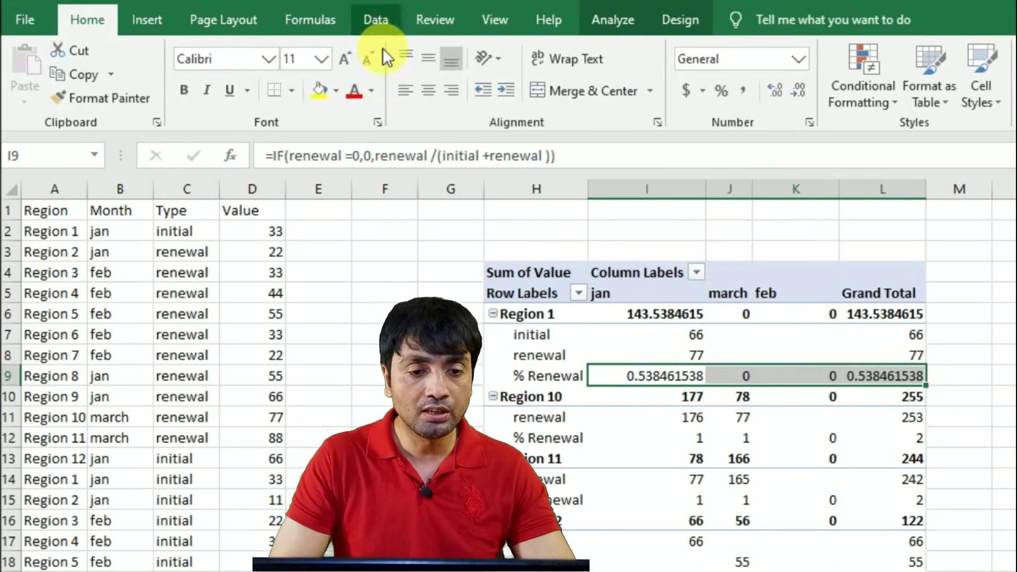
pyautogui.click(720, 87)
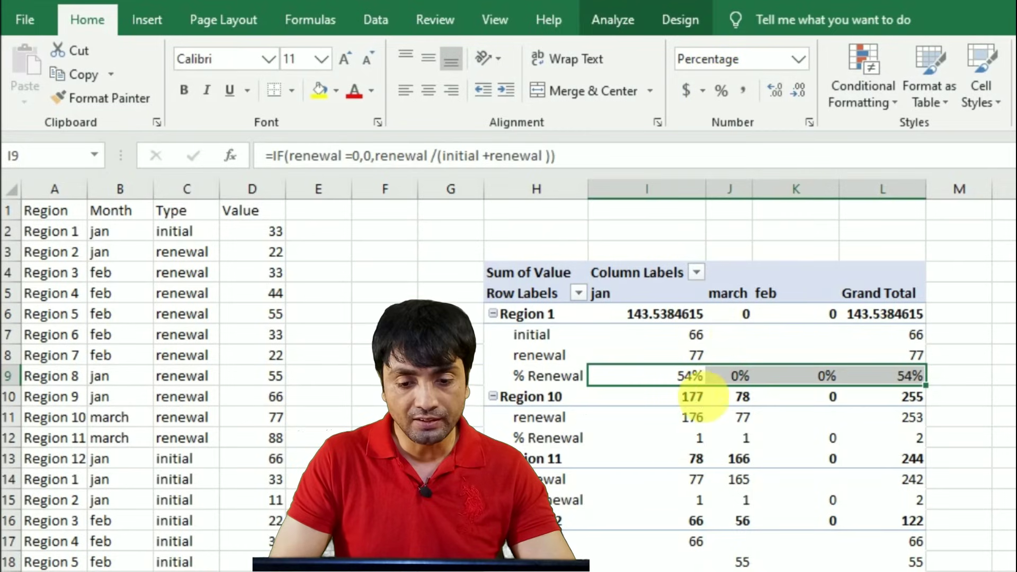
# Undo the percentage format on Region 1's % Renewal values.
pyautogui.click(654, 571)
pyautogui.hotkey('shift', 'Right')
pyautogui.hotkey('shift', 'Right')
pyautogui.hotkey('shift', 'Right')
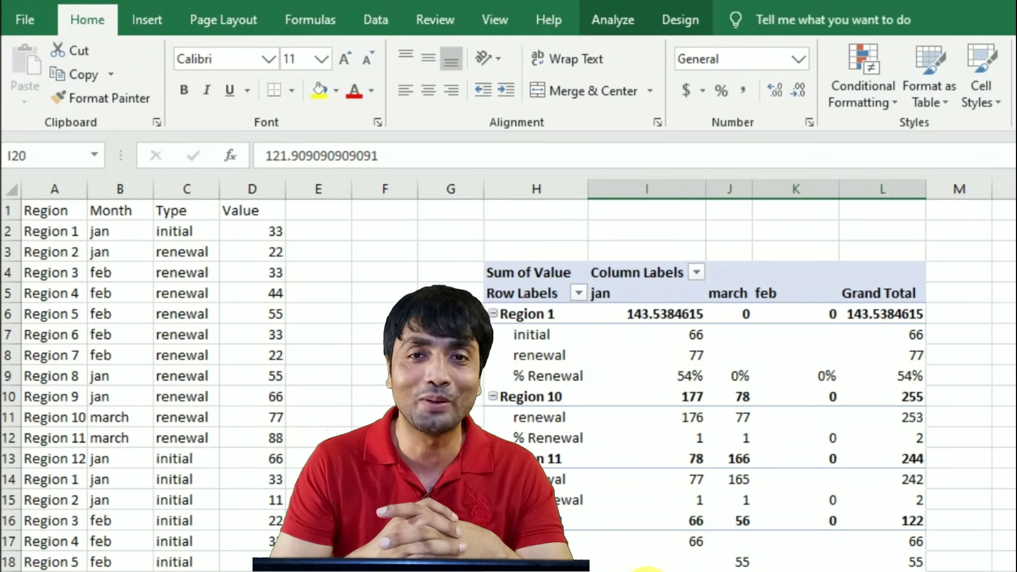
pyautogui.hotkey('ctrl', 'z')
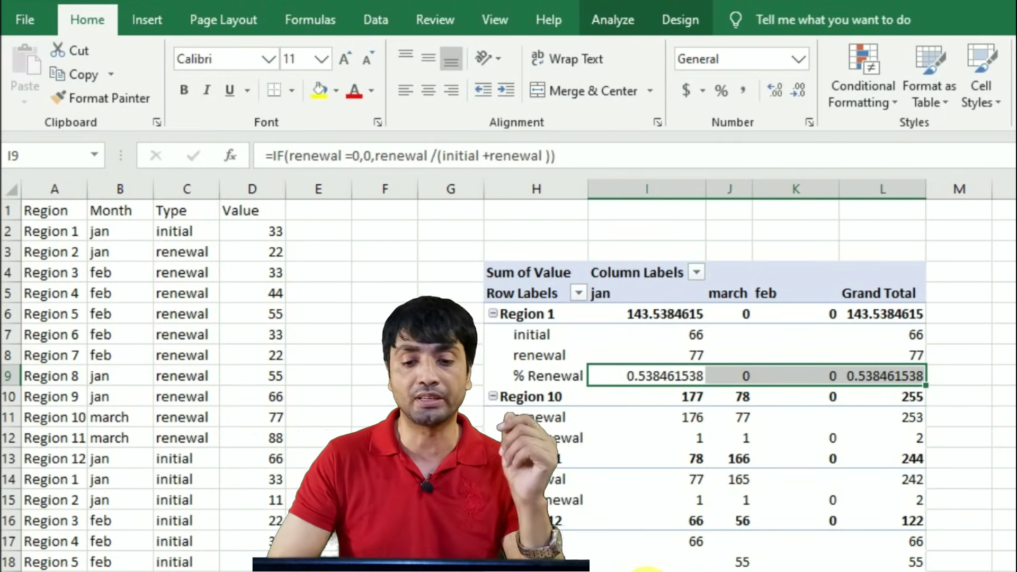
# Move Type above Region in the PivotTable rows so the regions are grouped under each type.
pyautogui.click(688, 318)
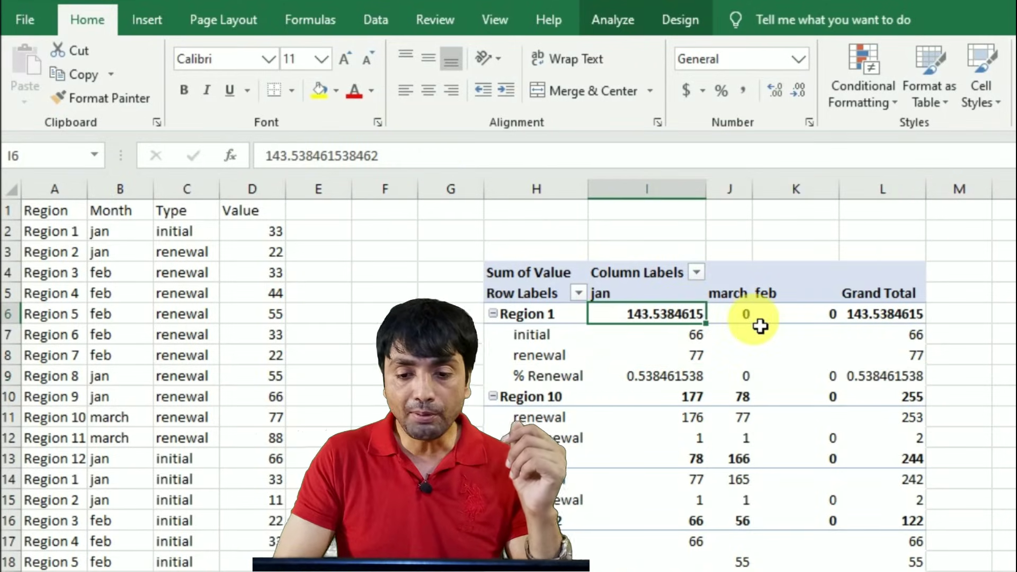
pyautogui.moveTo(760, 326)
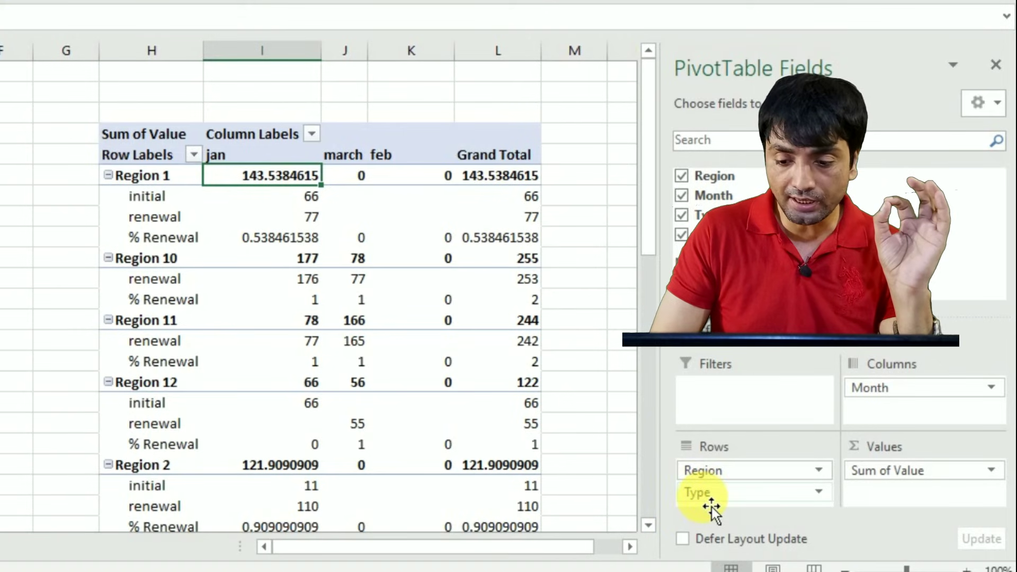
pyautogui.moveTo(713, 507); pyautogui.dragTo(711, 479)
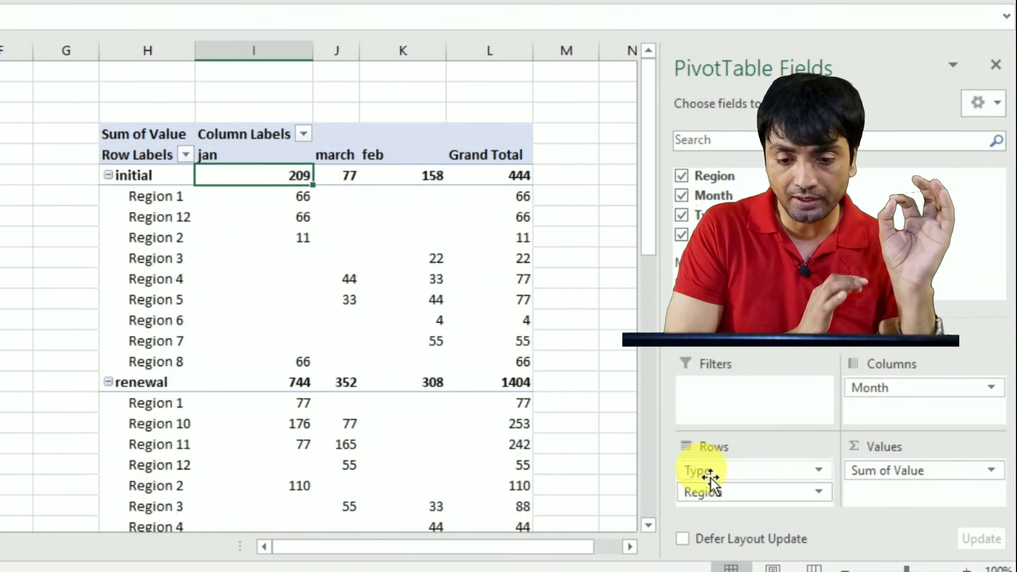
# Format all regions' values under % Renewal, including their Grand Total column, as percentages.
pyautogui.moveTo(645, 181); pyautogui.dragTo(644, 401)
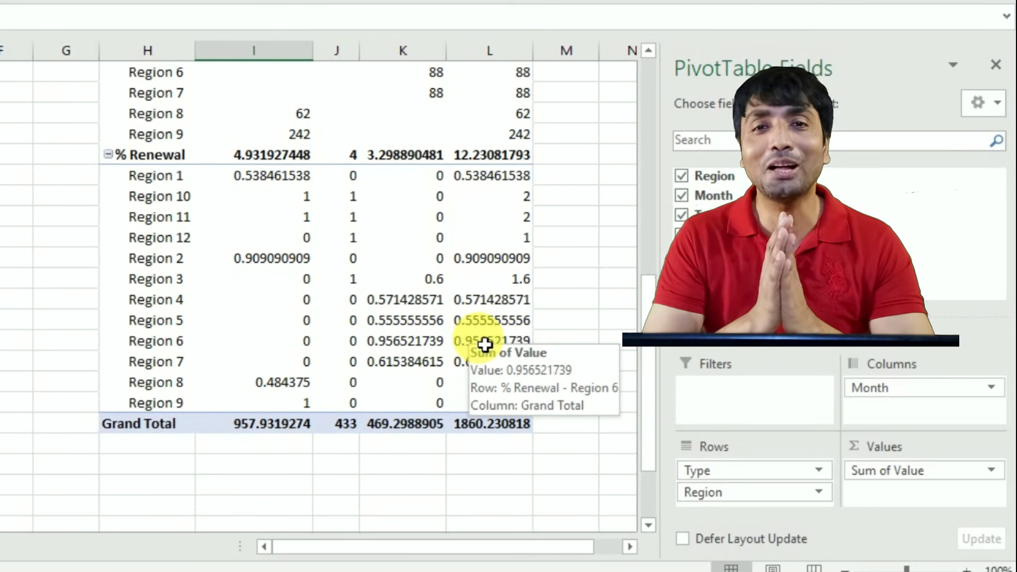
pyautogui.moveTo(273, 180); pyautogui.dragTo(495, 402)
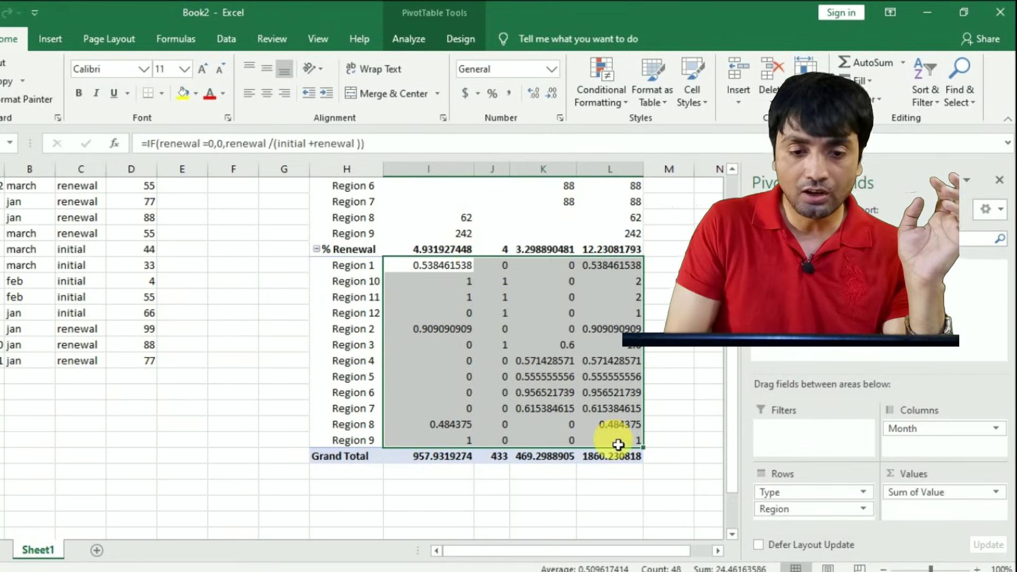
pyautogui.click(495, 93)
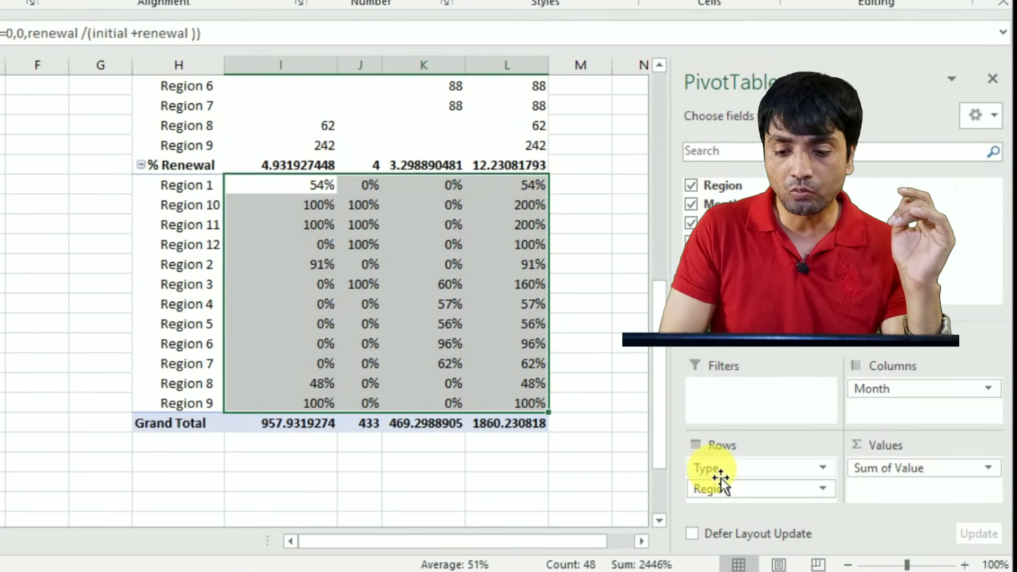
# Restore the row order with Region above Type and return to the start of the PivotTable.
pyautogui.moveTo(780, 499); pyautogui.dragTo(787, 519)
pyautogui.moveTo(726, 493)
pyautogui.mouseDown()
pyautogui.moveTo(724, 513)
pyautogui.moveTo(722, 485)
pyautogui.moveTo(724, 510)
pyautogui.mouseUp()
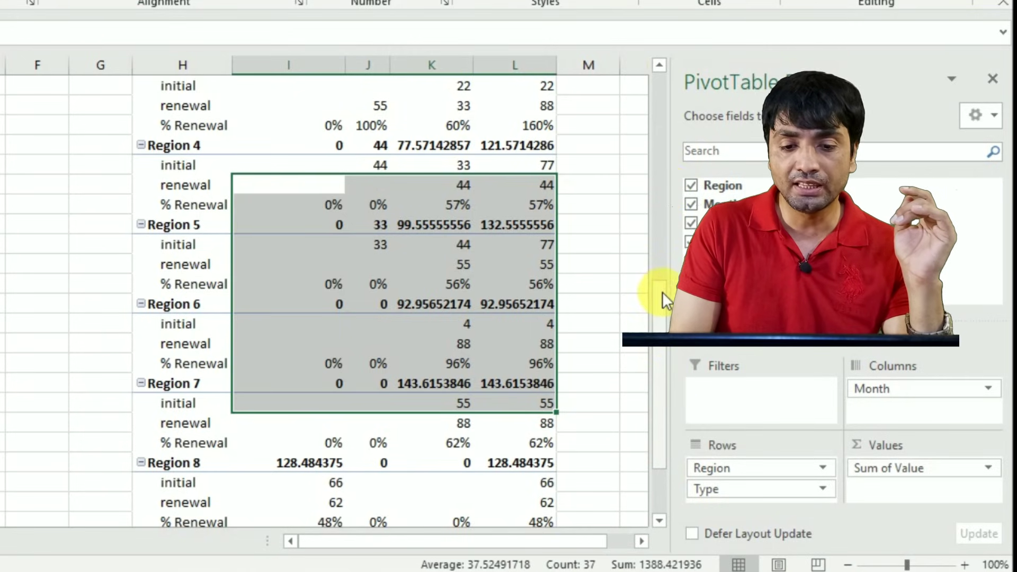
pyautogui.moveTo(659, 311); pyautogui.dragTo(635, 123)
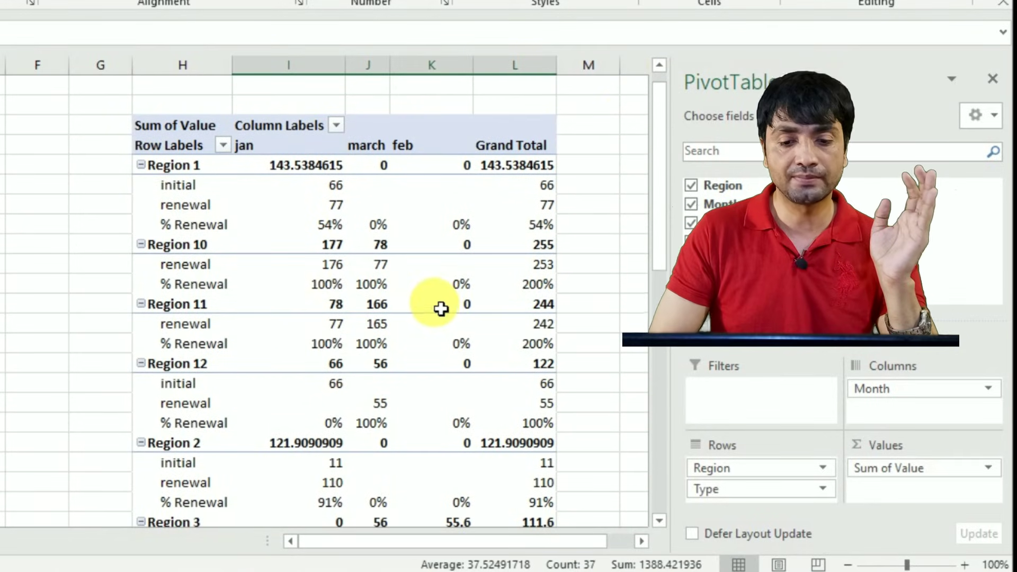
pyautogui.moveTo(441, 310)
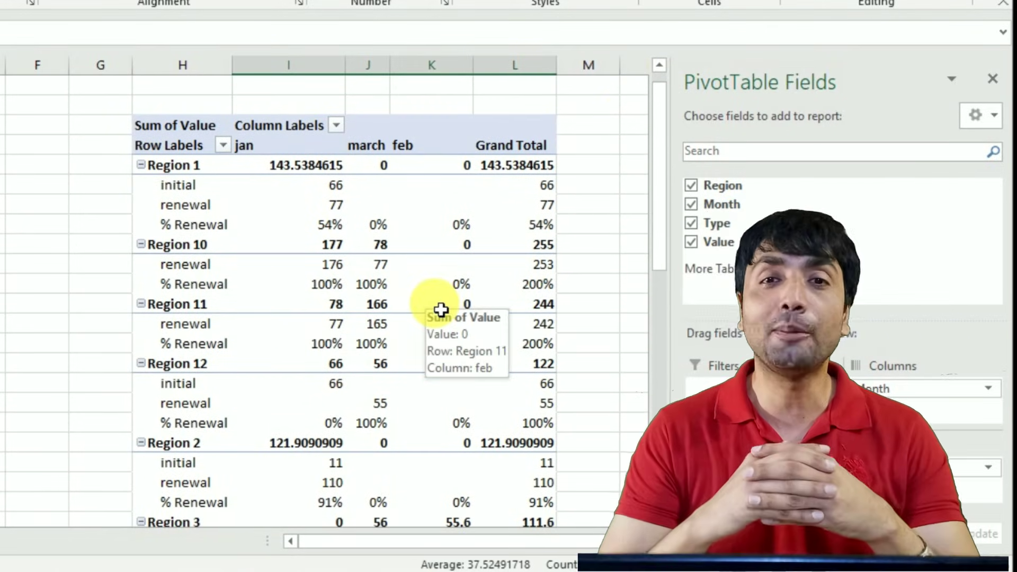